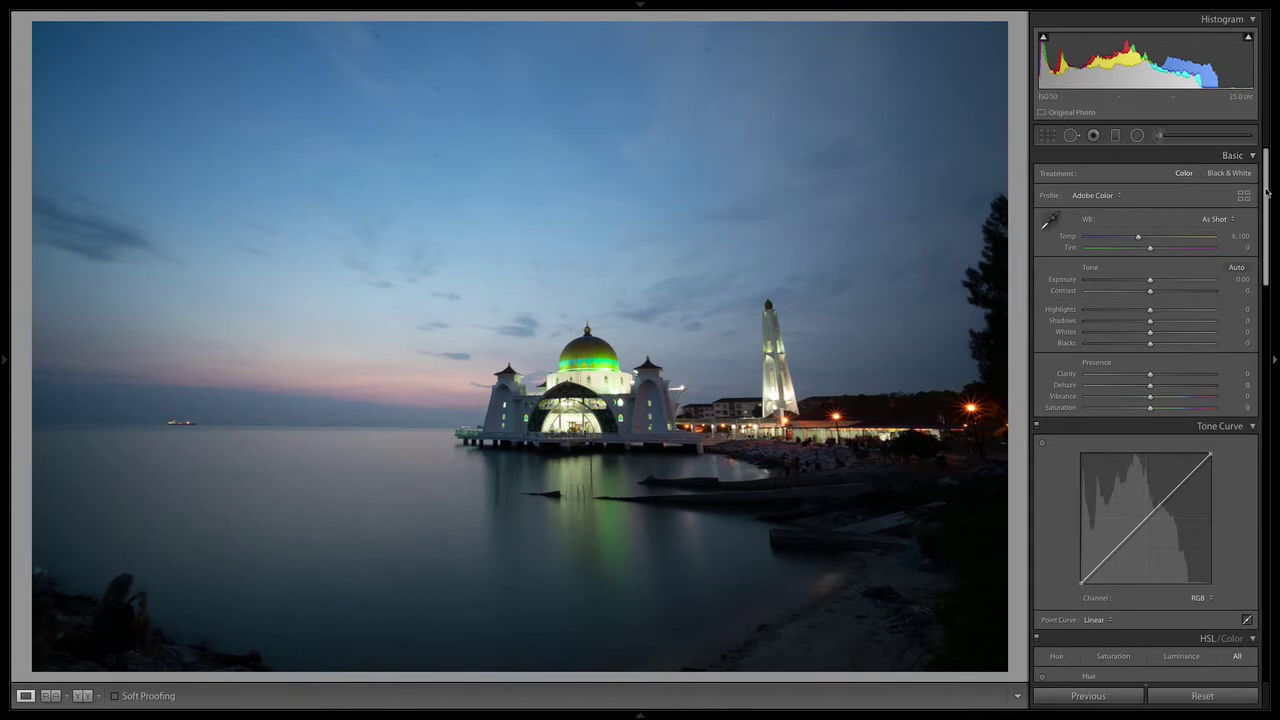
left_click_drag(1266, 192, 1259, 545)
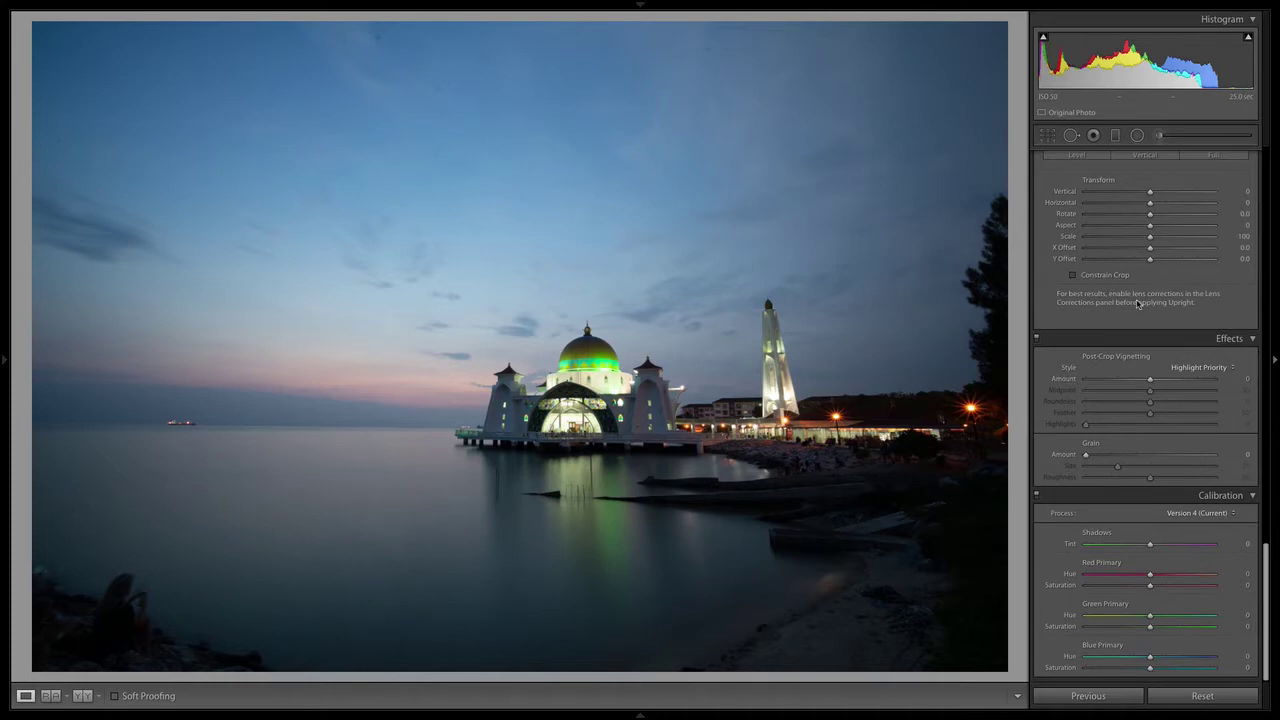
left_click_drag(1265, 552, 1277, 80)
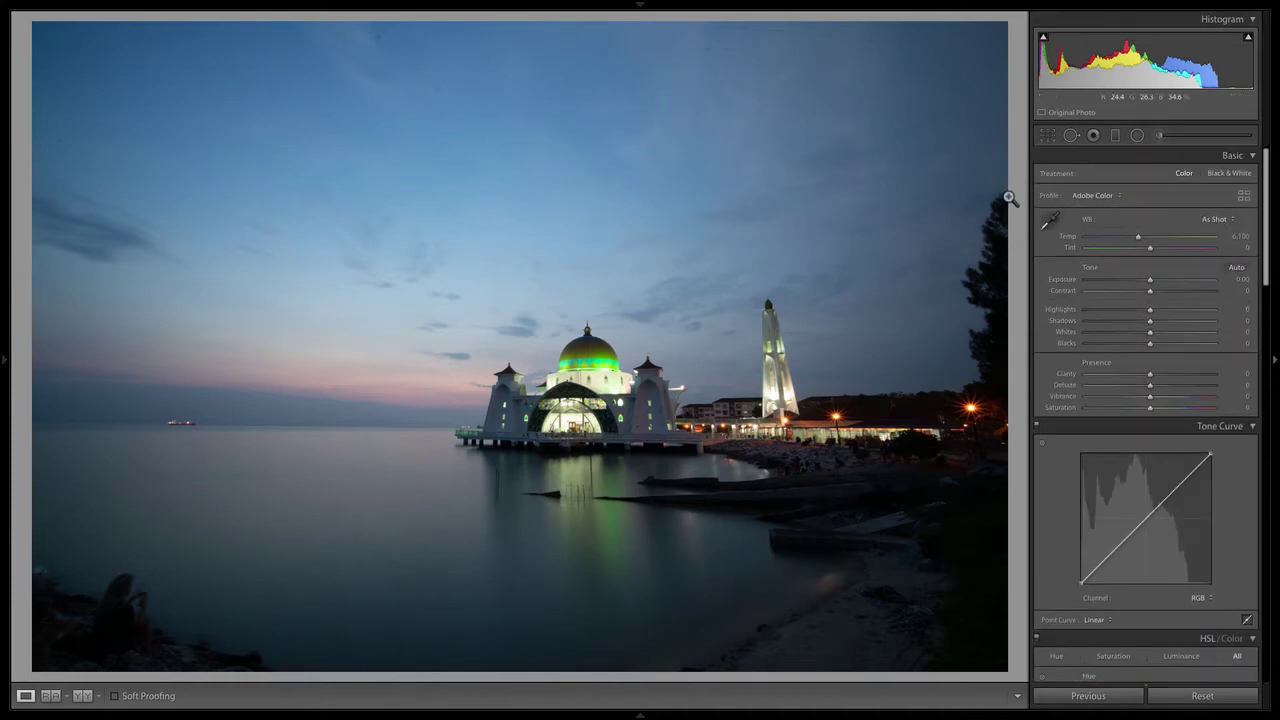
left_click(1104, 196)
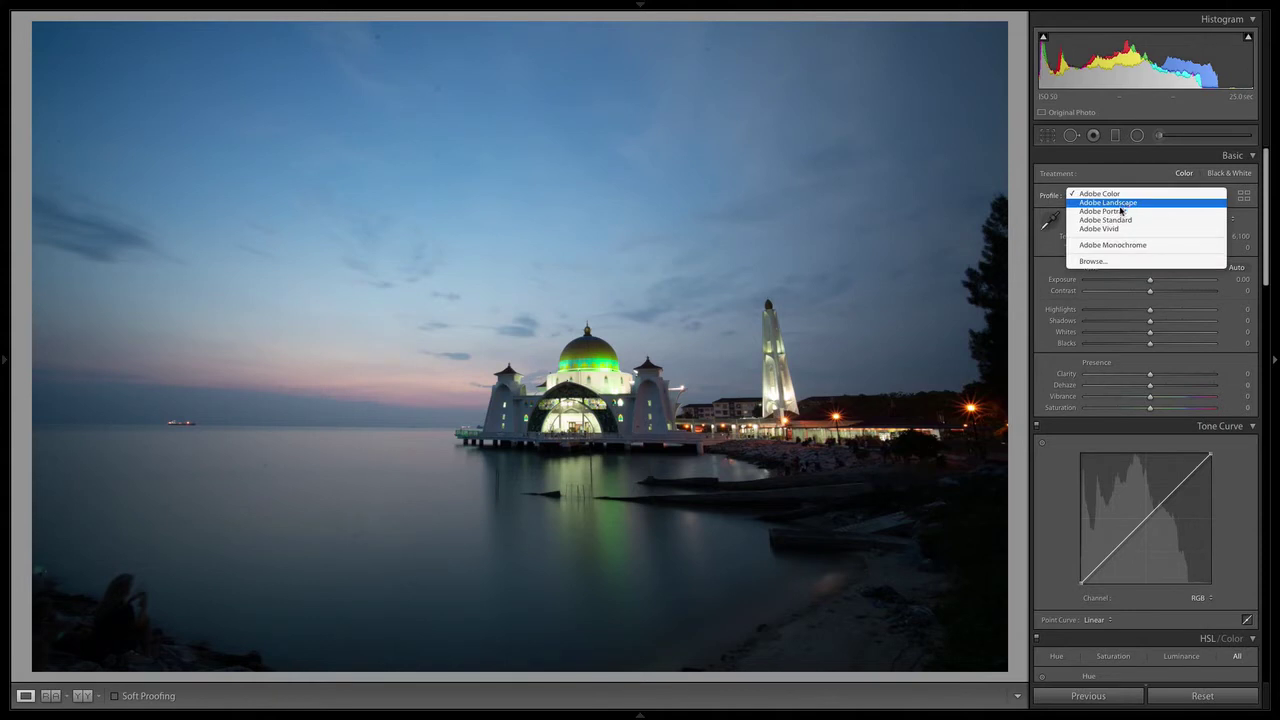
left_click(1048, 195)
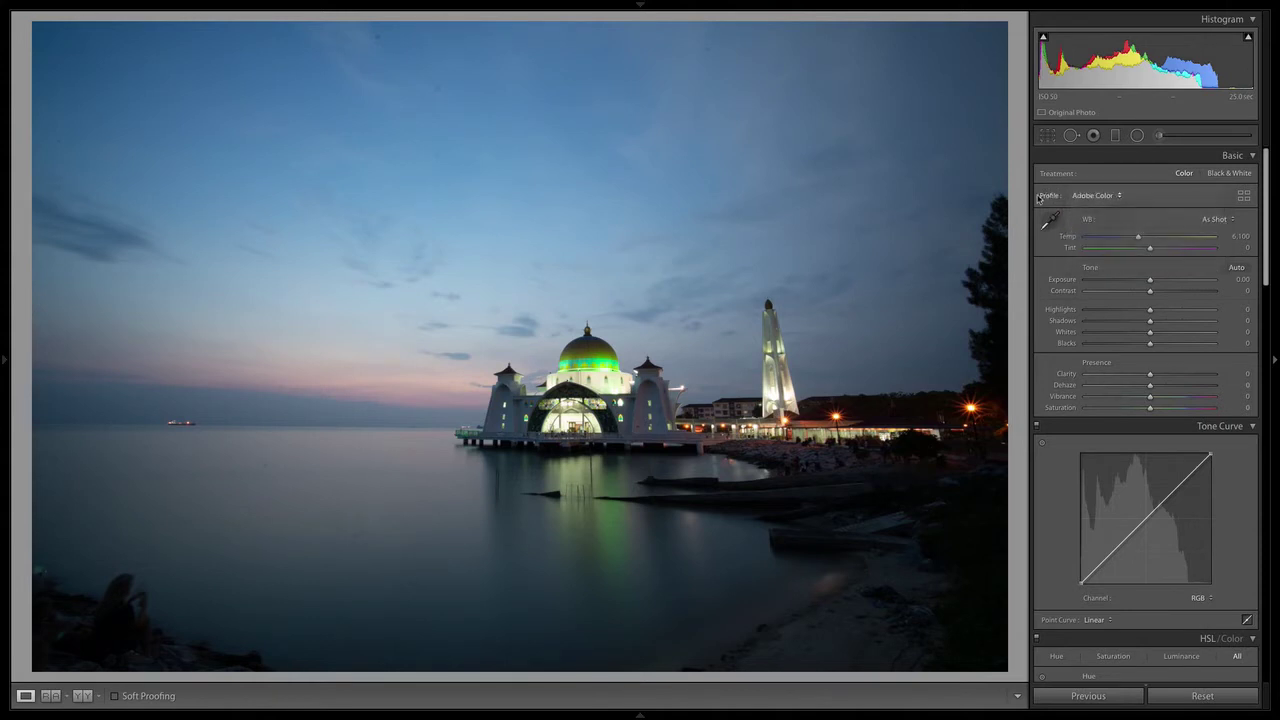
- Try the Adobe Landscape, Adobe Portrait, Adobe Standard and Adobe Vivid profiles on the photo in turn
left_click(1089, 197)
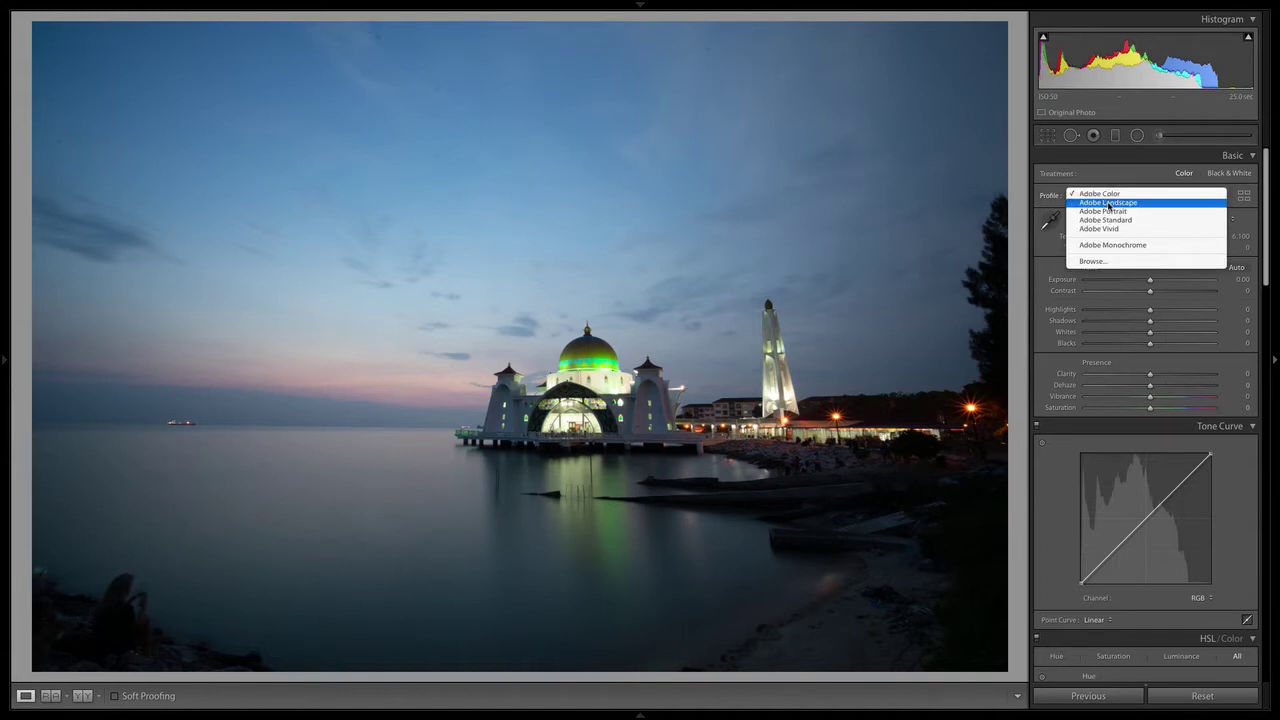
left_click(1108, 203)
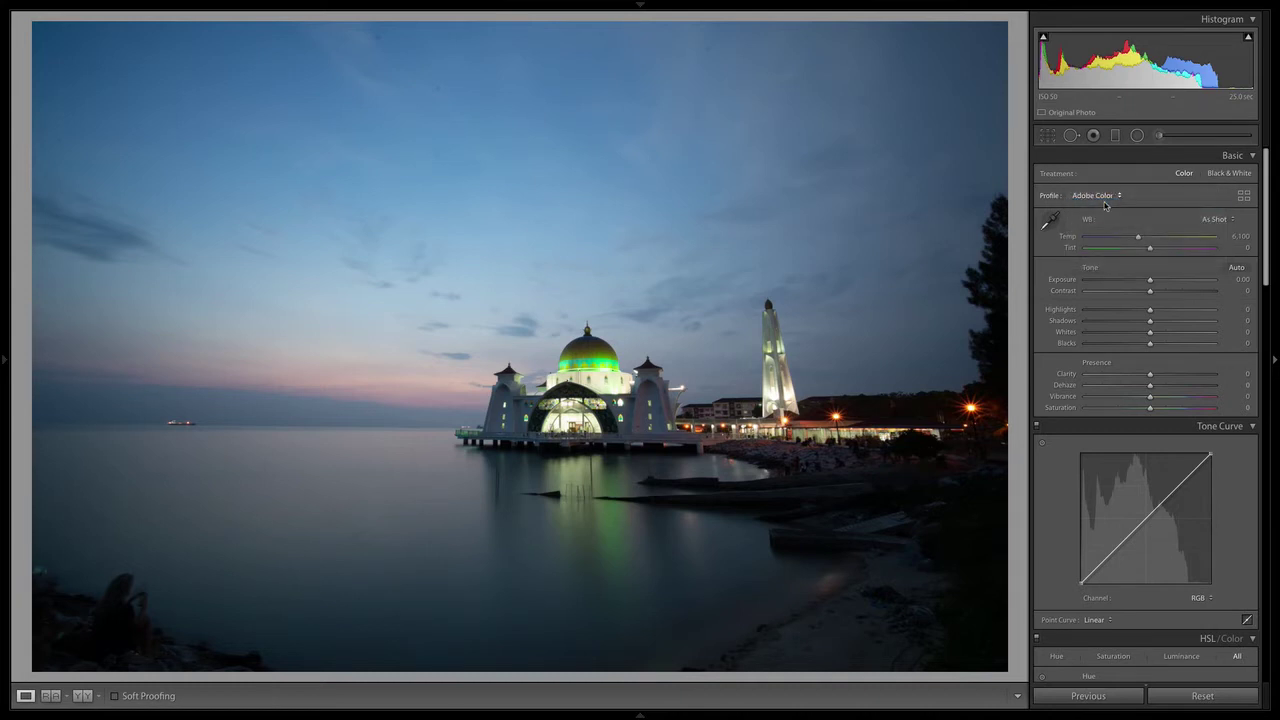
left_click(1107, 203)
left_click(1107, 203)
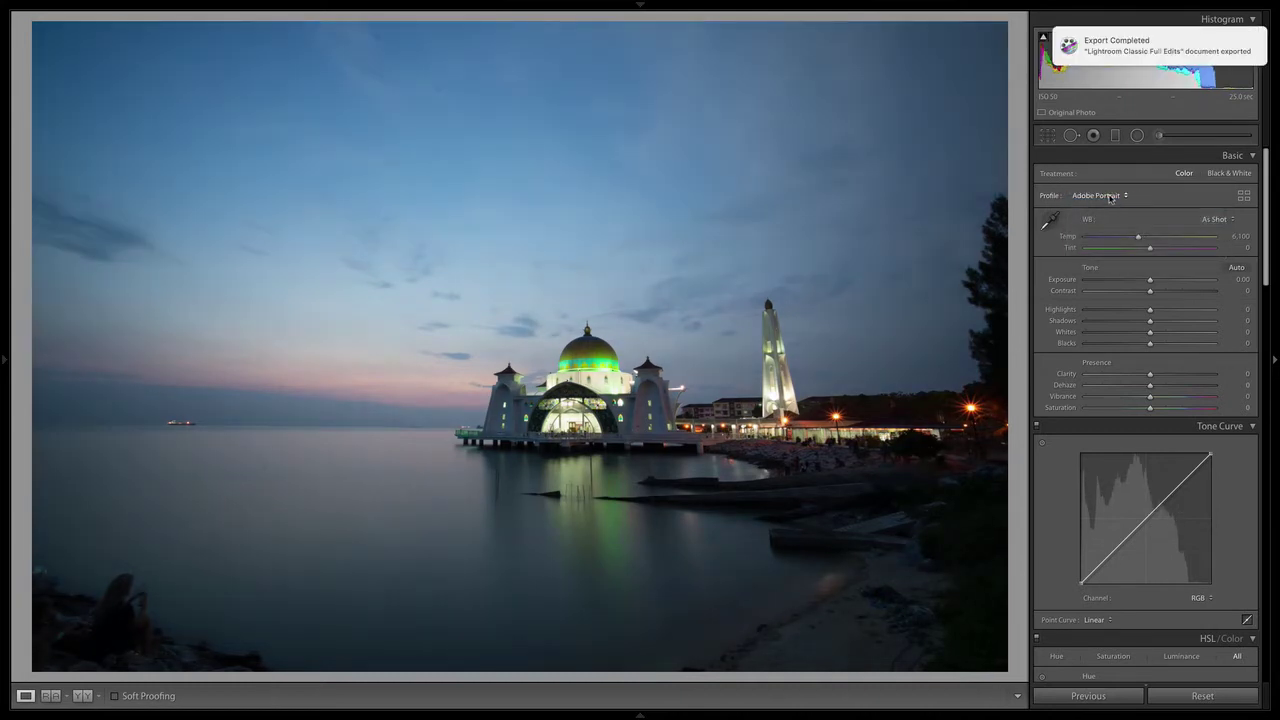
left_click(1108, 200)
left_click(1110, 206)
left_click(1110, 206)
left_click(1131, 199)
left_click(1115, 197)
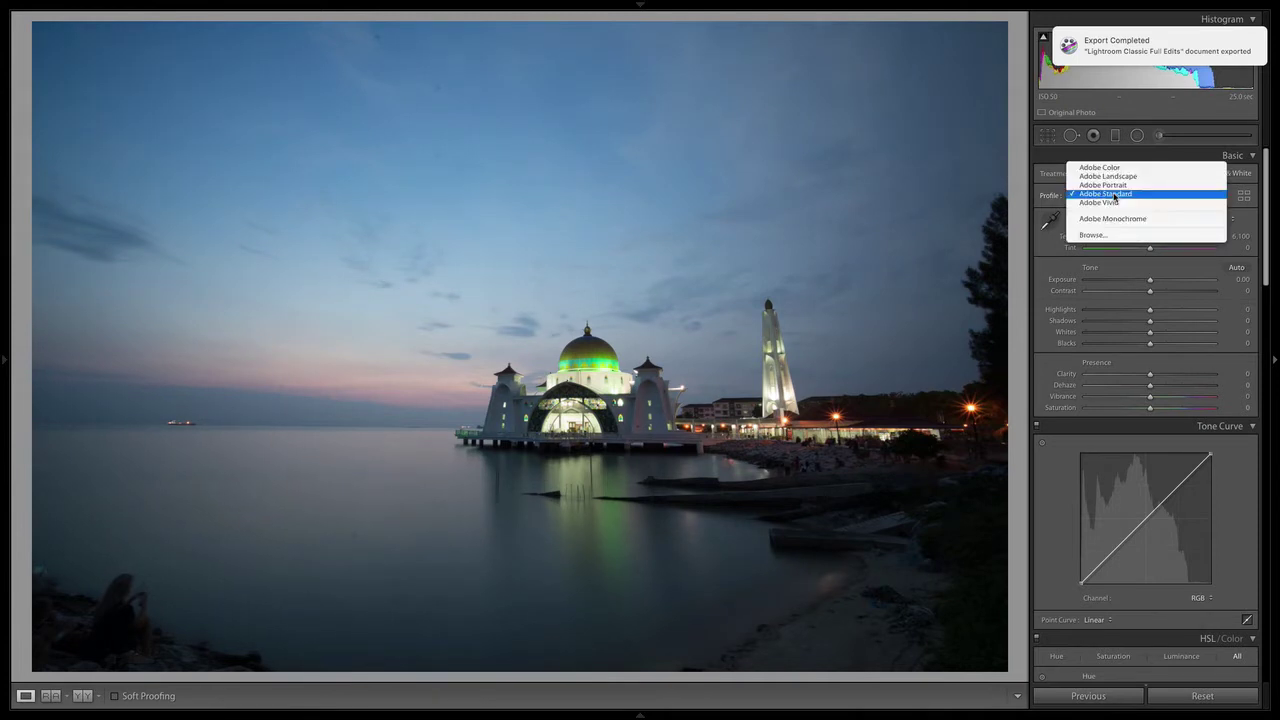
left_click(1109, 200)
- Switch the profile back through Adobe Standard, Adobe Portrait and Adobe Landscape to Adobe Color
left_click(1109, 196)
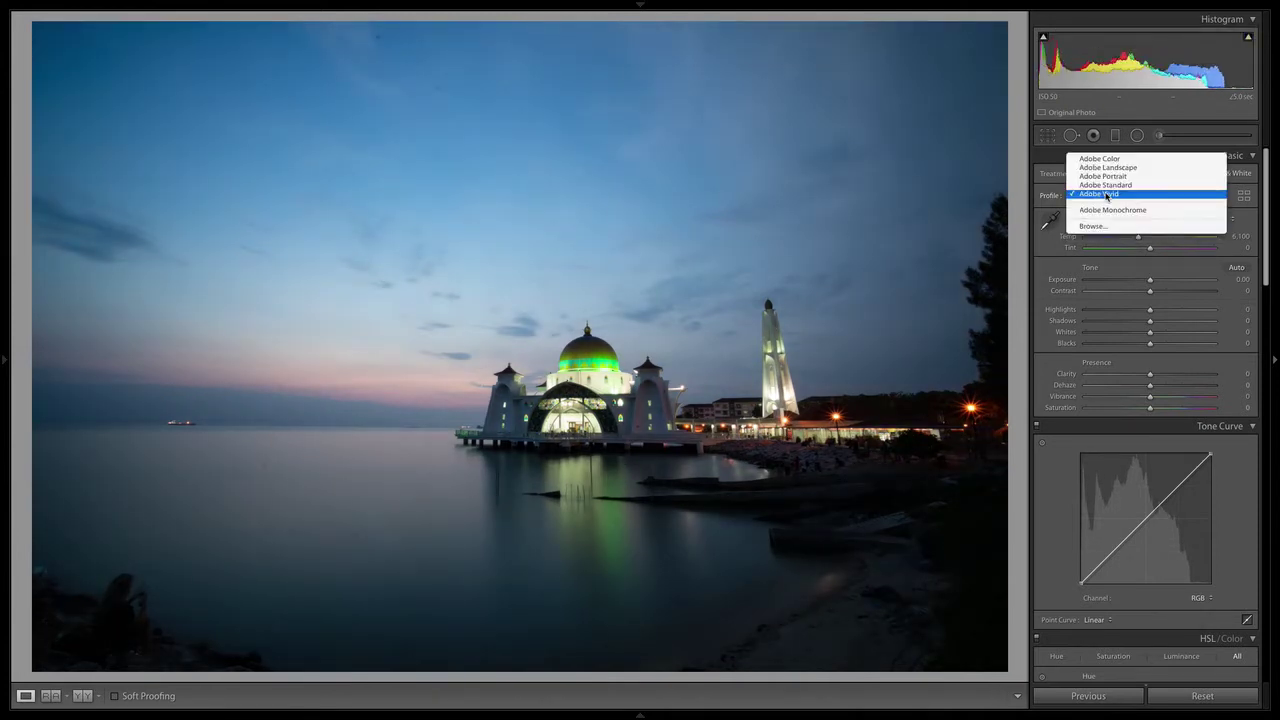
left_click(1113, 186)
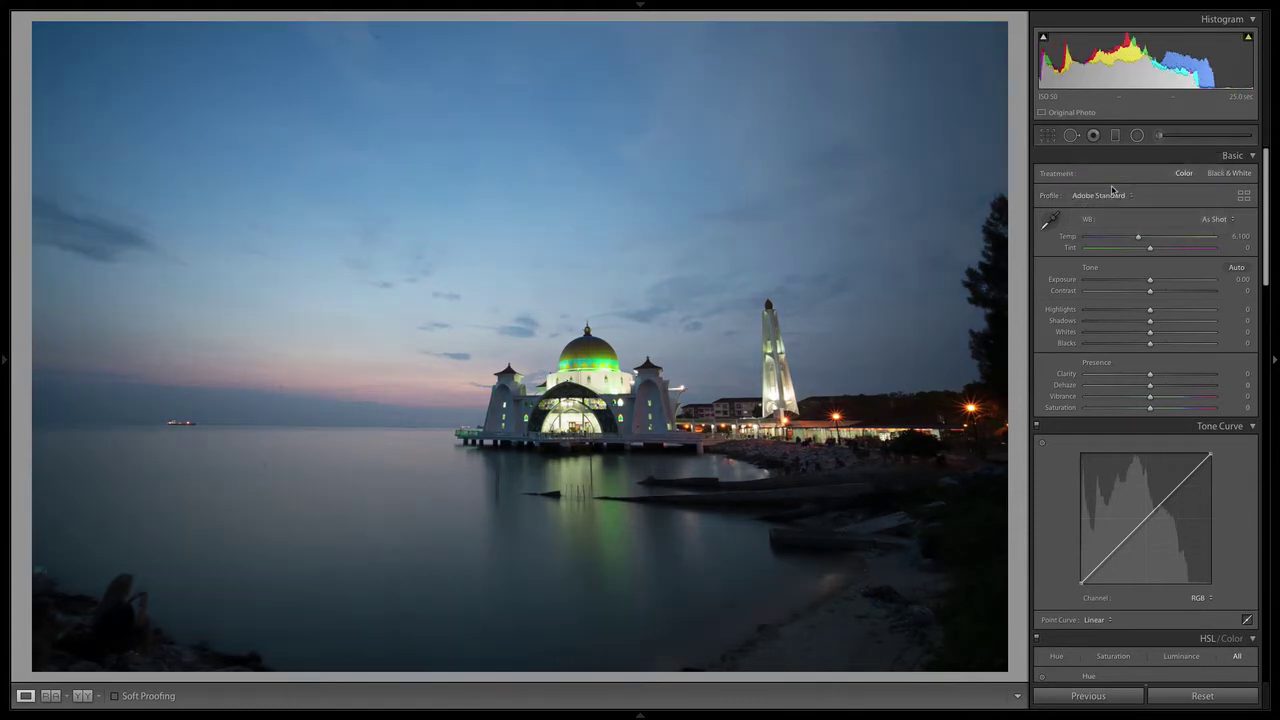
left_click(1115, 199)
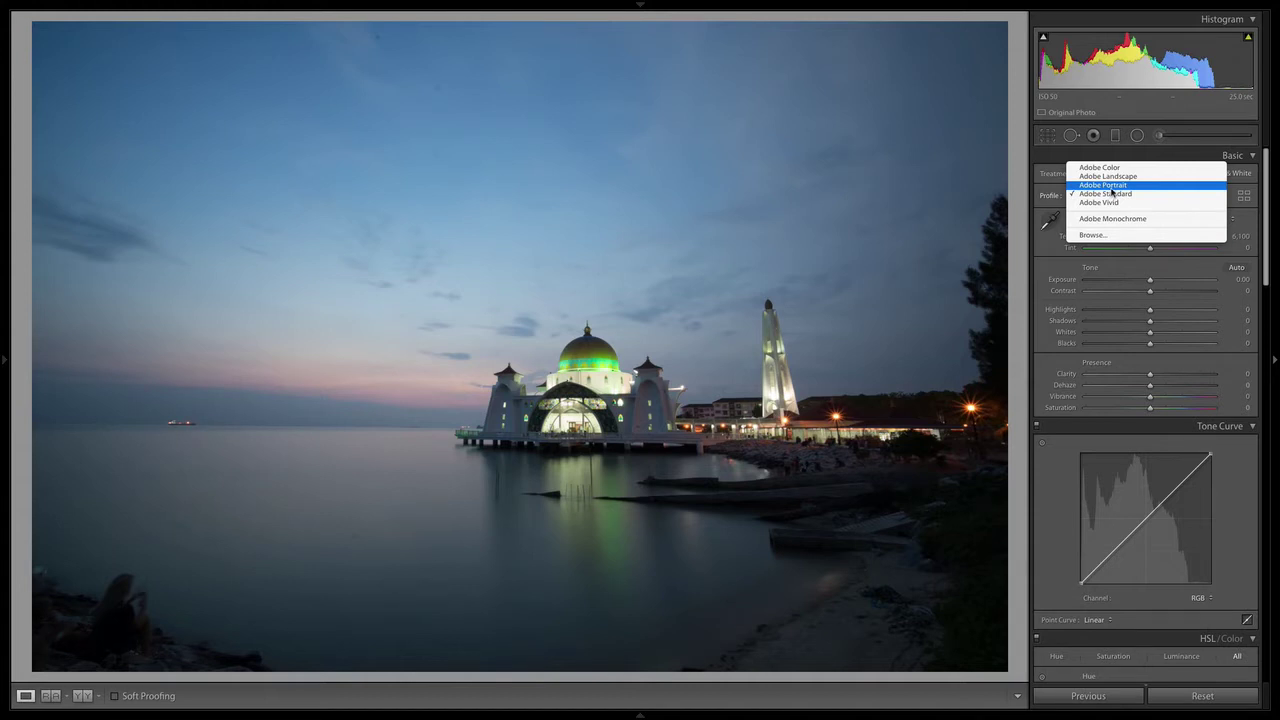
left_click(1113, 188)
left_click(1113, 192)
left_click(1114, 187)
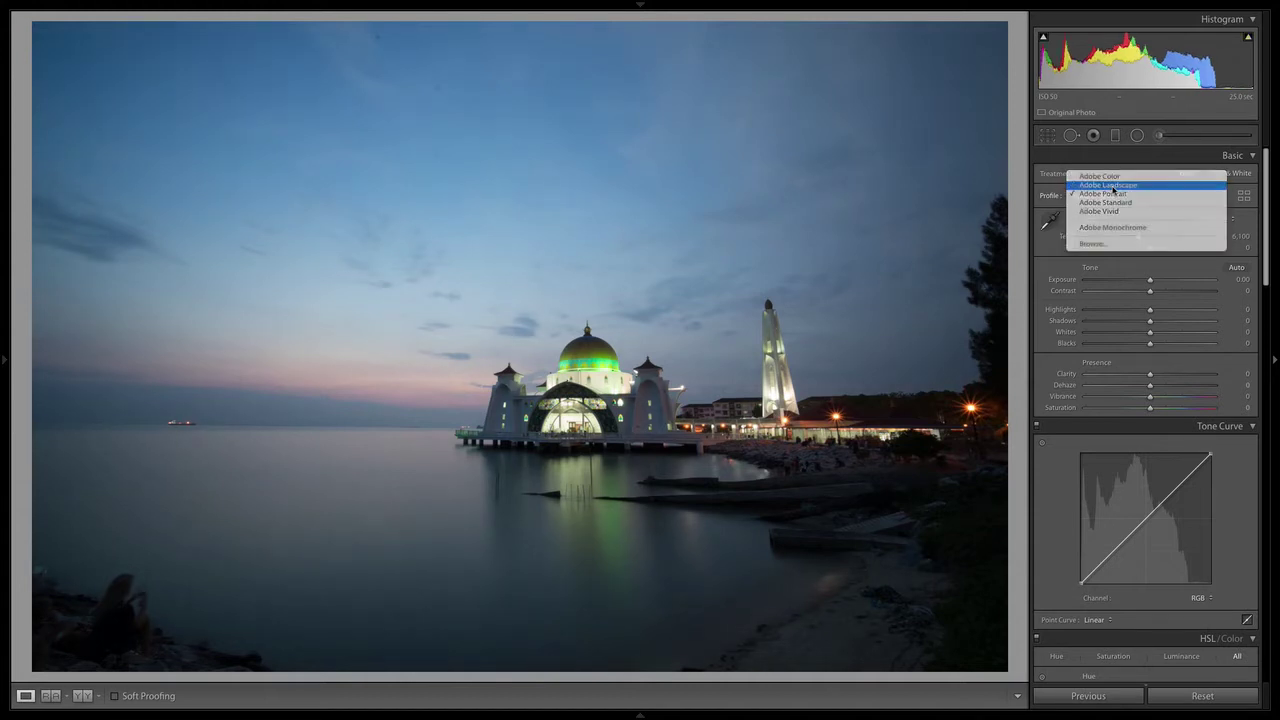
left_click(1113, 192)
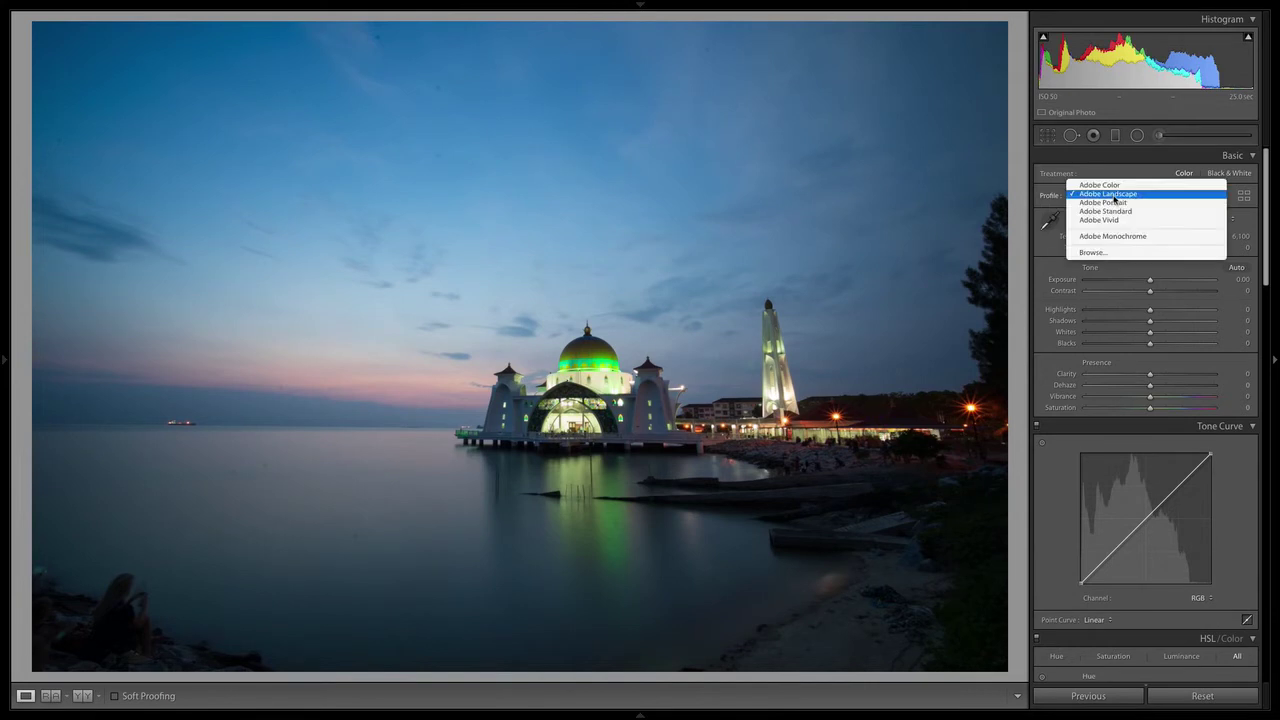
left_click(1165, 185)
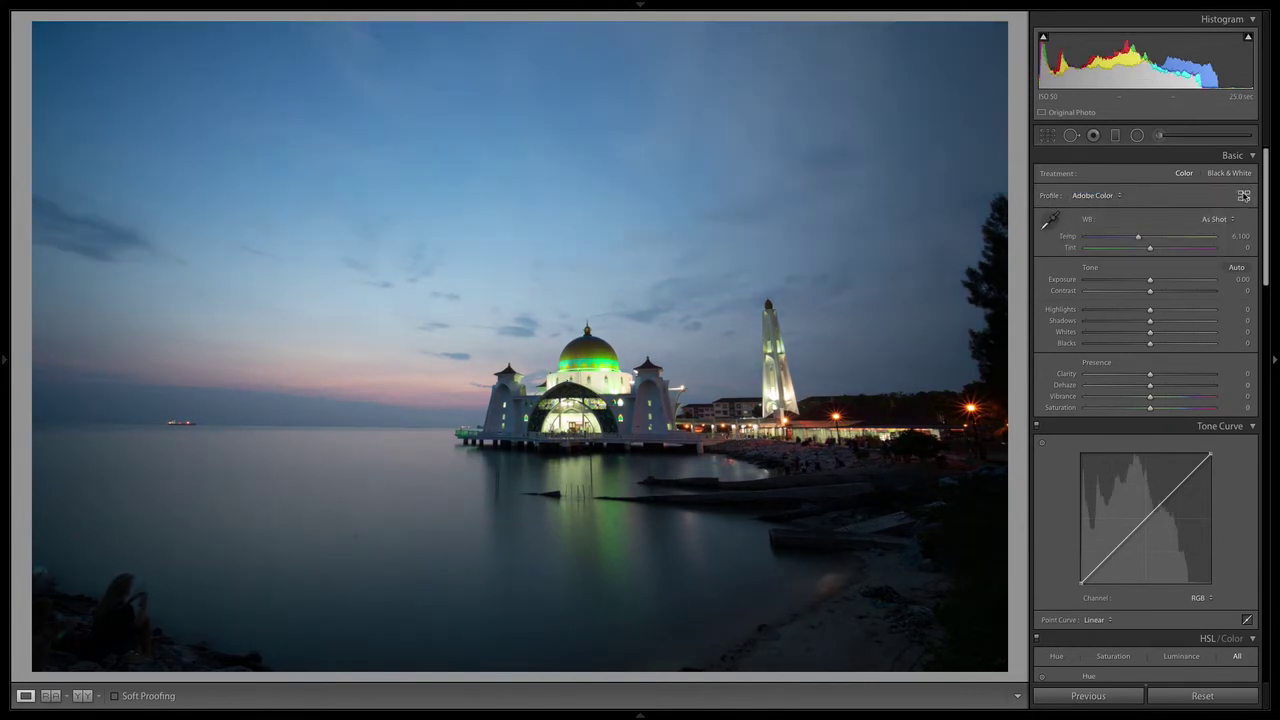
- Open the Profile Browser and collapse the expanded profile groups, including Camera Matching and Artistic
left_click(1246, 195)
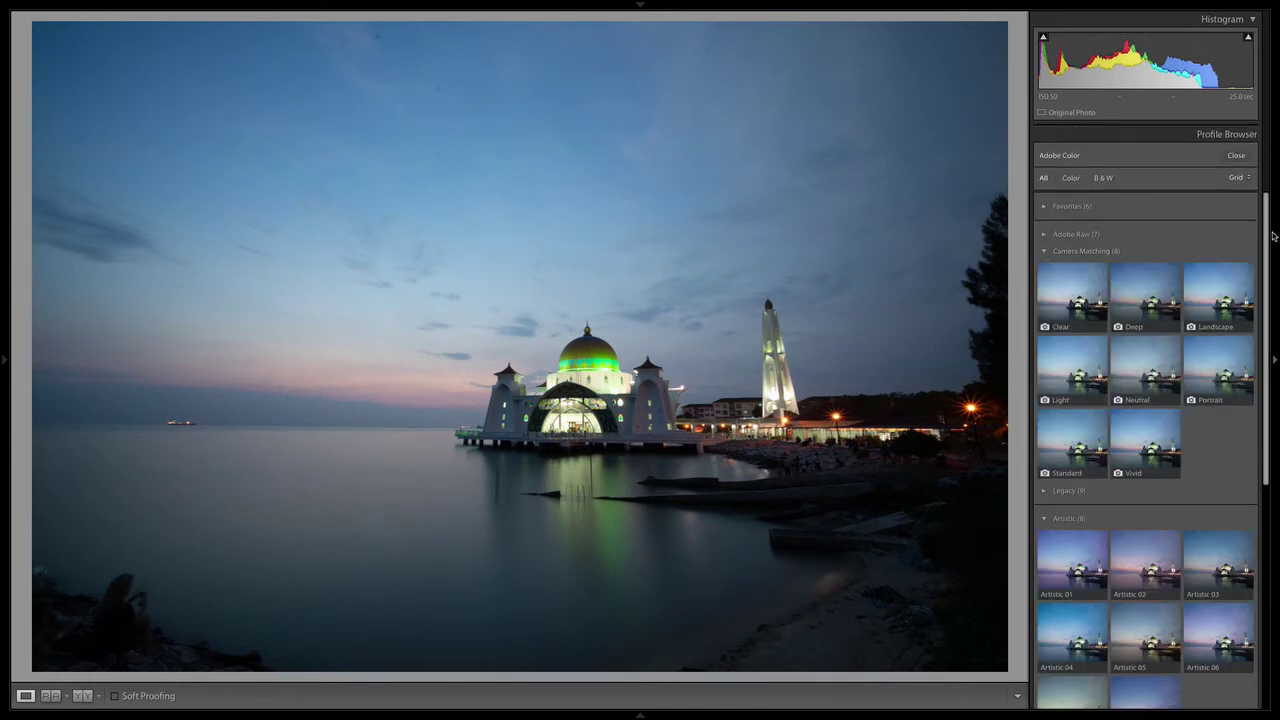
left_click(1045, 251)
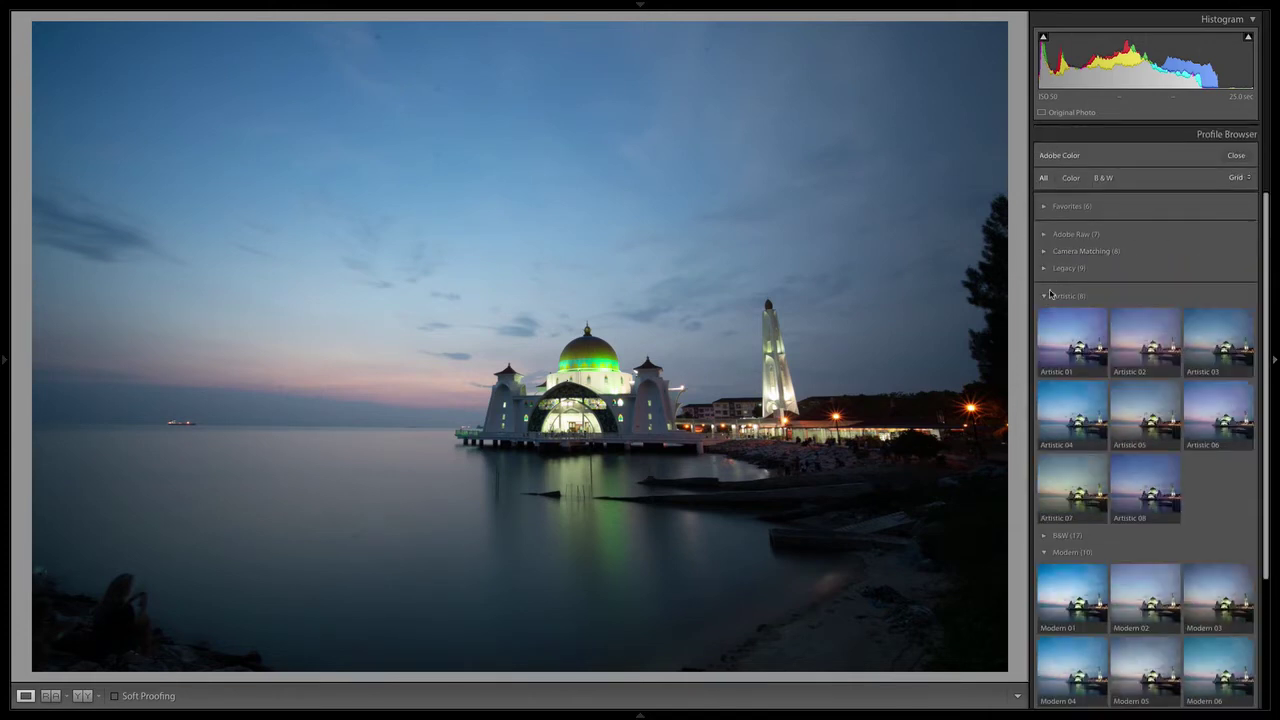
left_click(1044, 296)
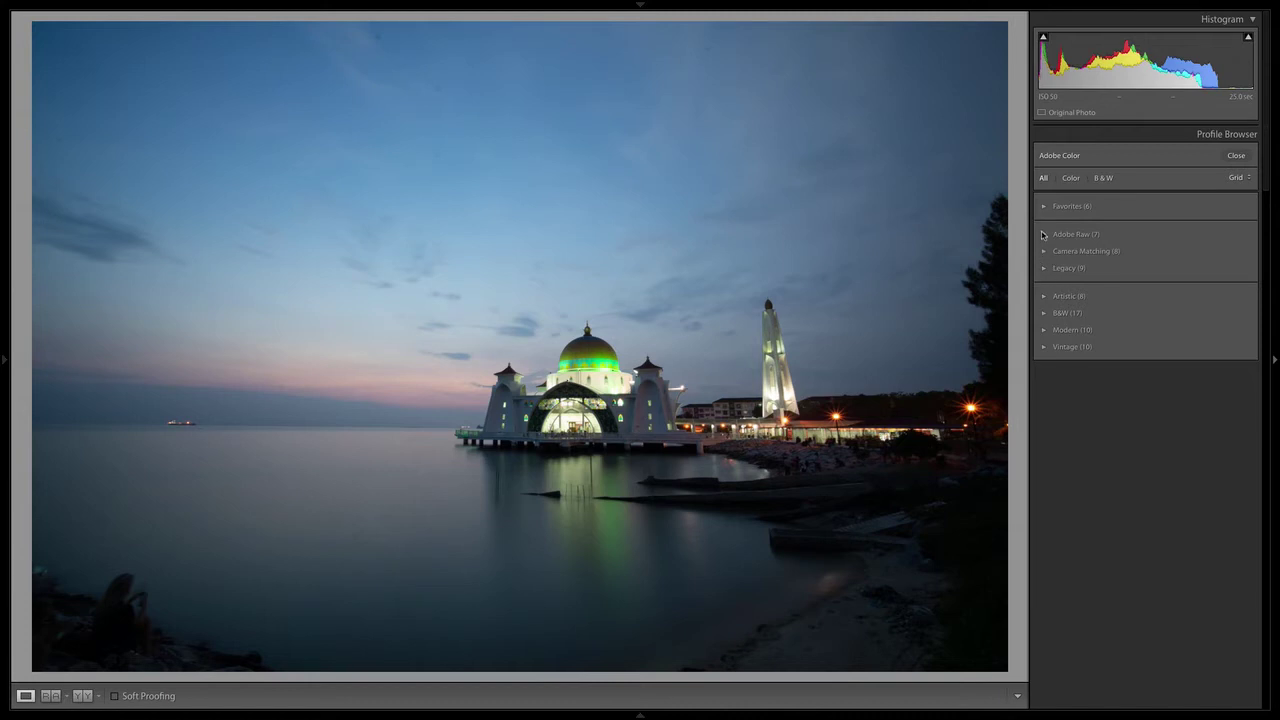
- View the profiles in the Adobe Raw group, collapse it again and leave the Camera Matching group expanded
left_click(1043, 234)
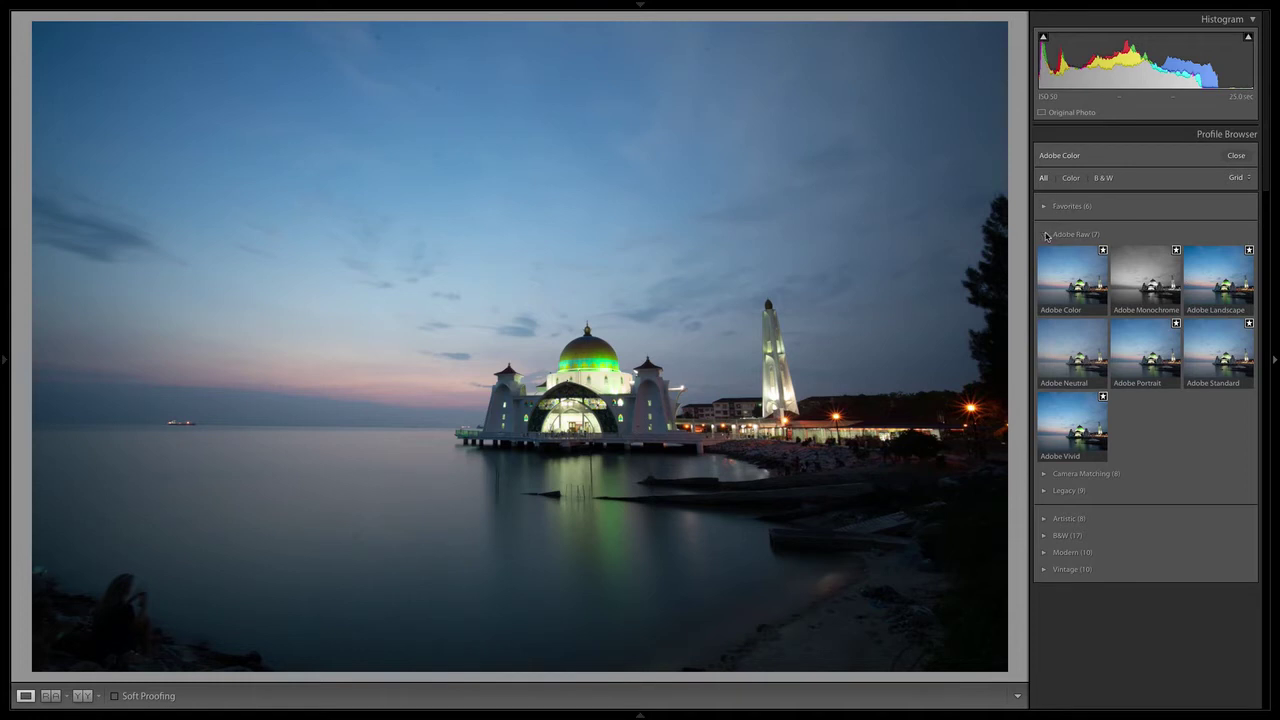
left_click(1045, 235)
left_click(1045, 252)
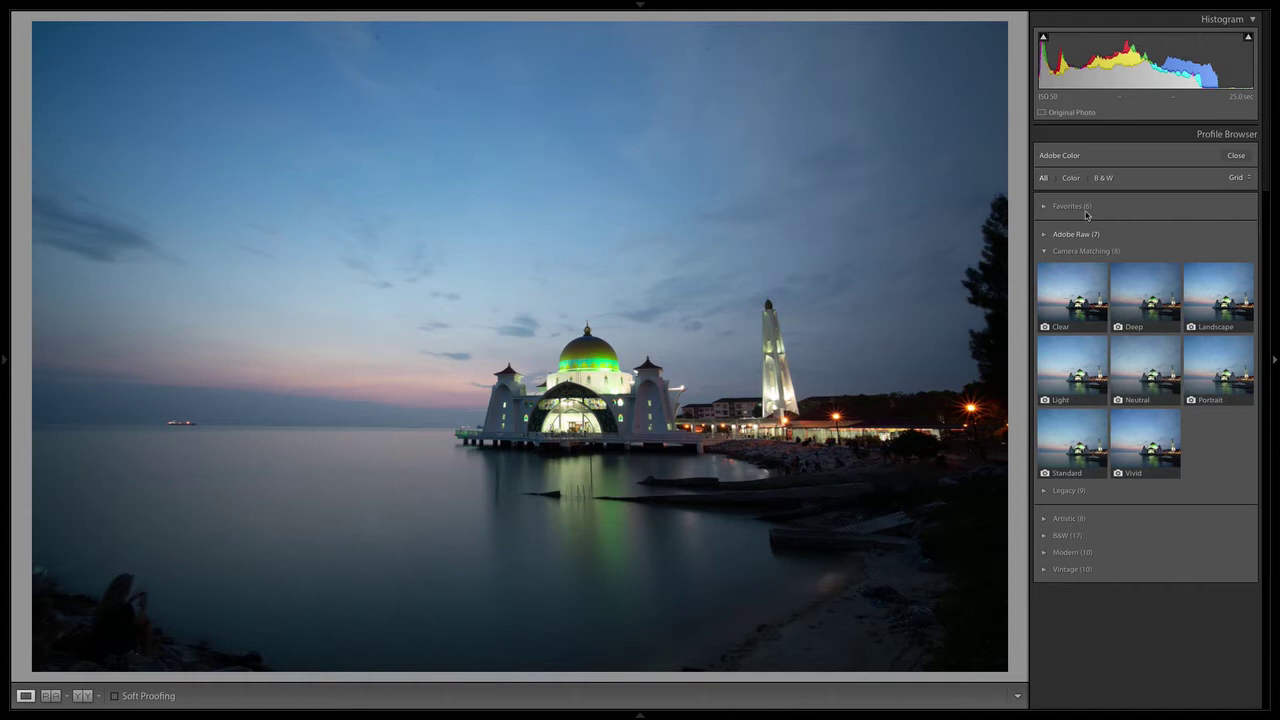
left_click(1044, 235)
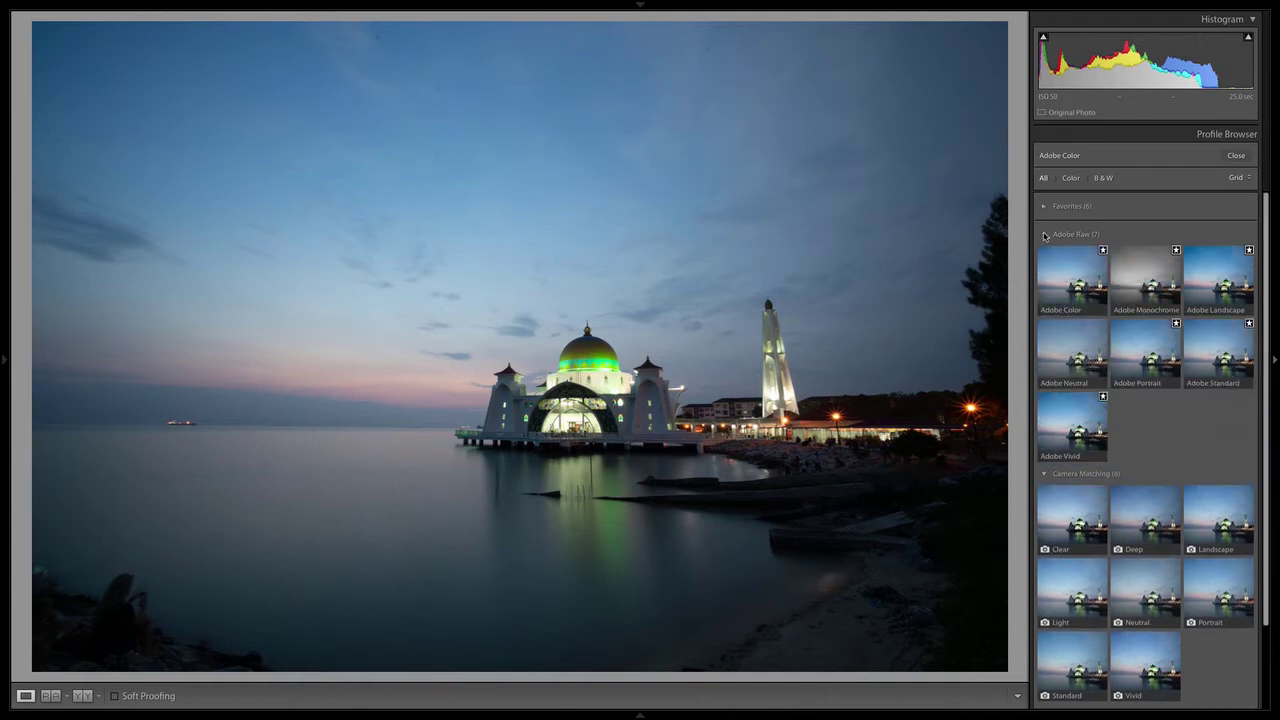
left_click(1044, 235)
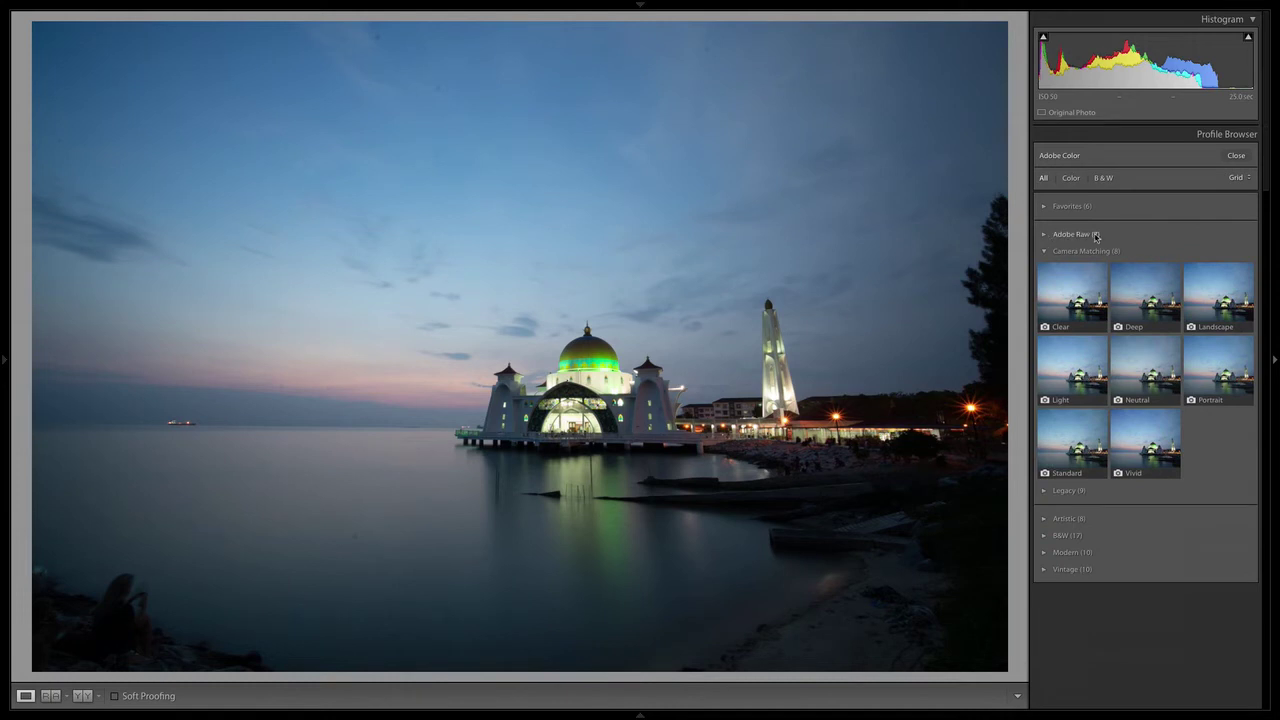
- Preview the Camera Matching profiles on the photo, including Landscape, Clear and Deep
left_click(1225, 290)
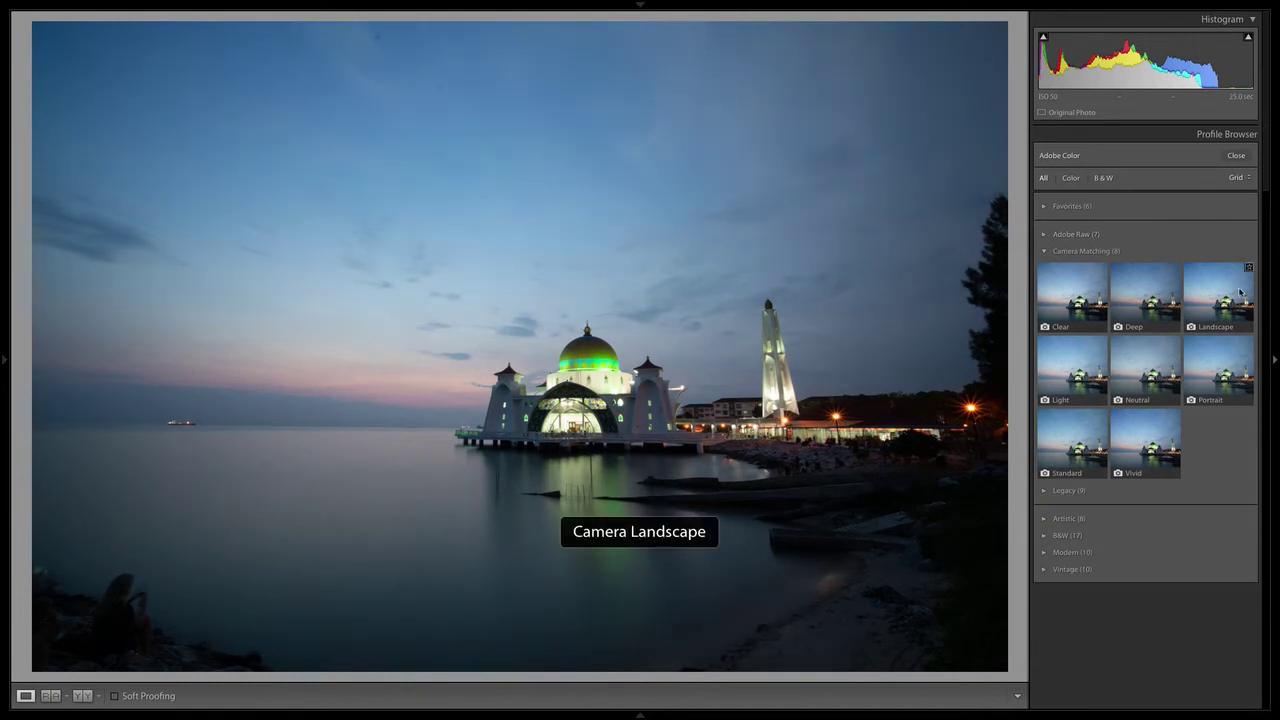
left_click(1072, 318)
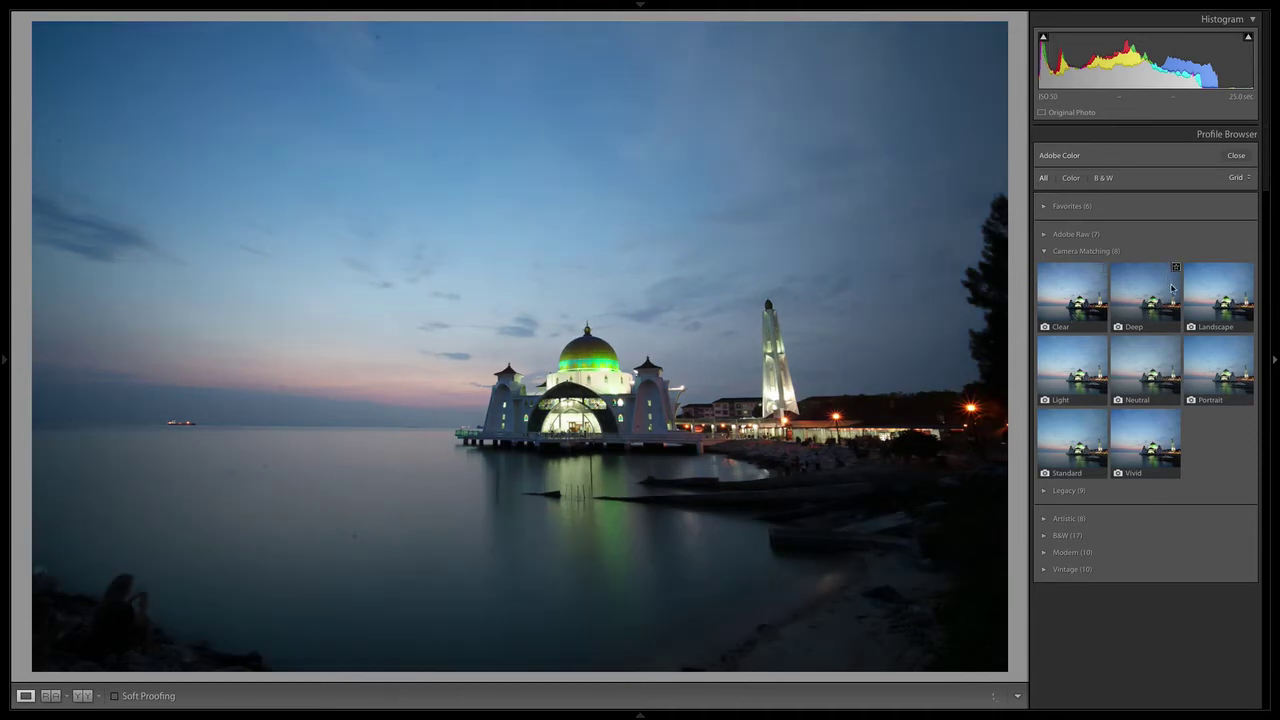
left_click(1175, 285)
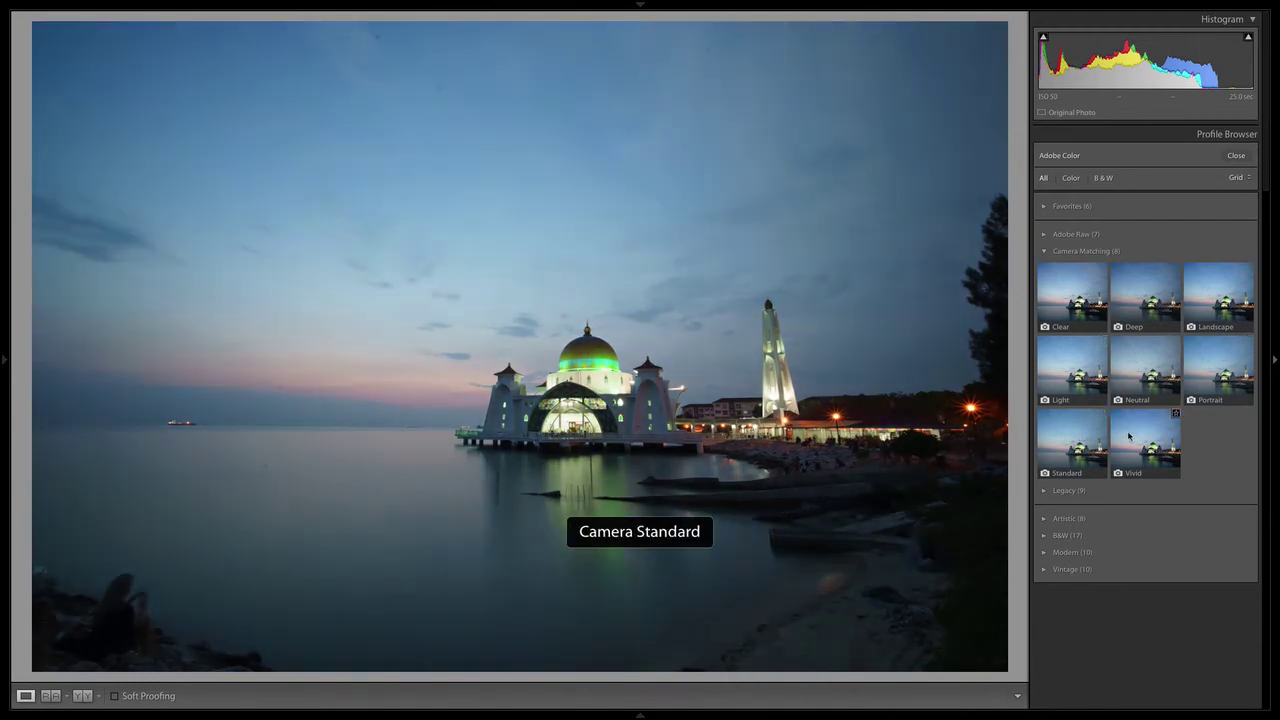
- Collapse the Camera Matching group and look through the Legacy black-and-white profiles before collapsing that group too
left_click(1044, 251)
left_click(1043, 269)
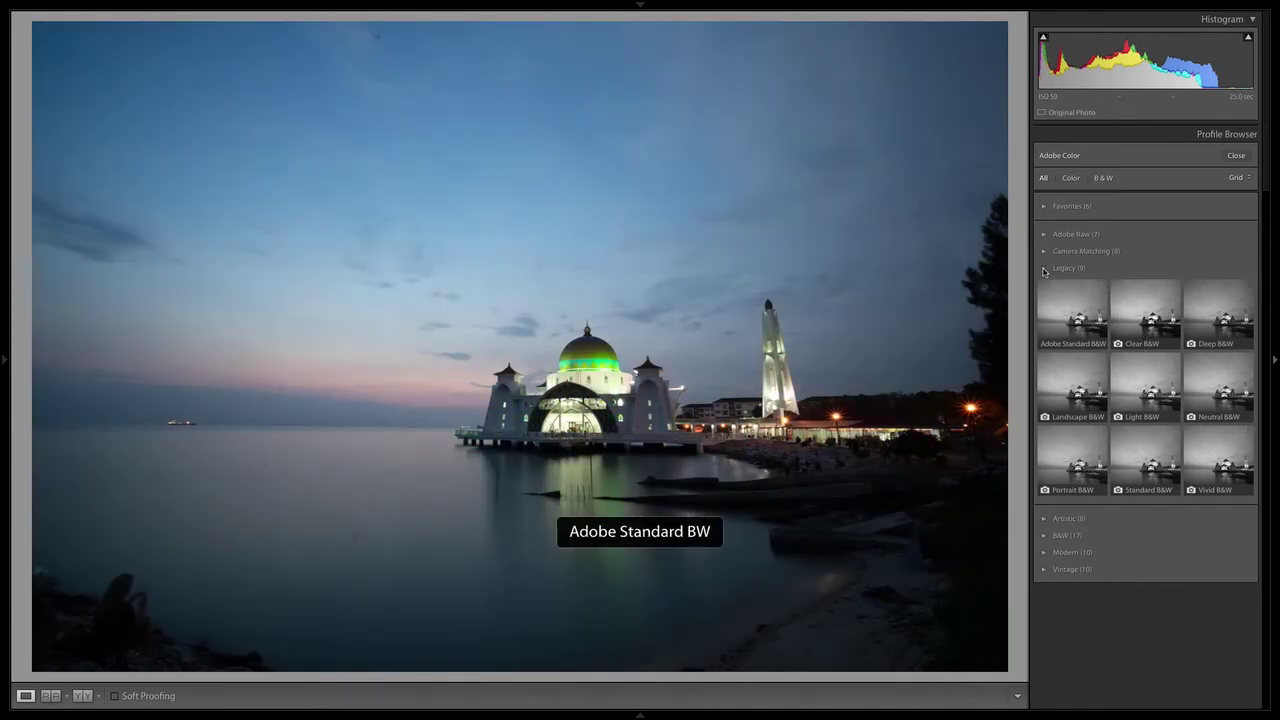
left_click(1046, 272)
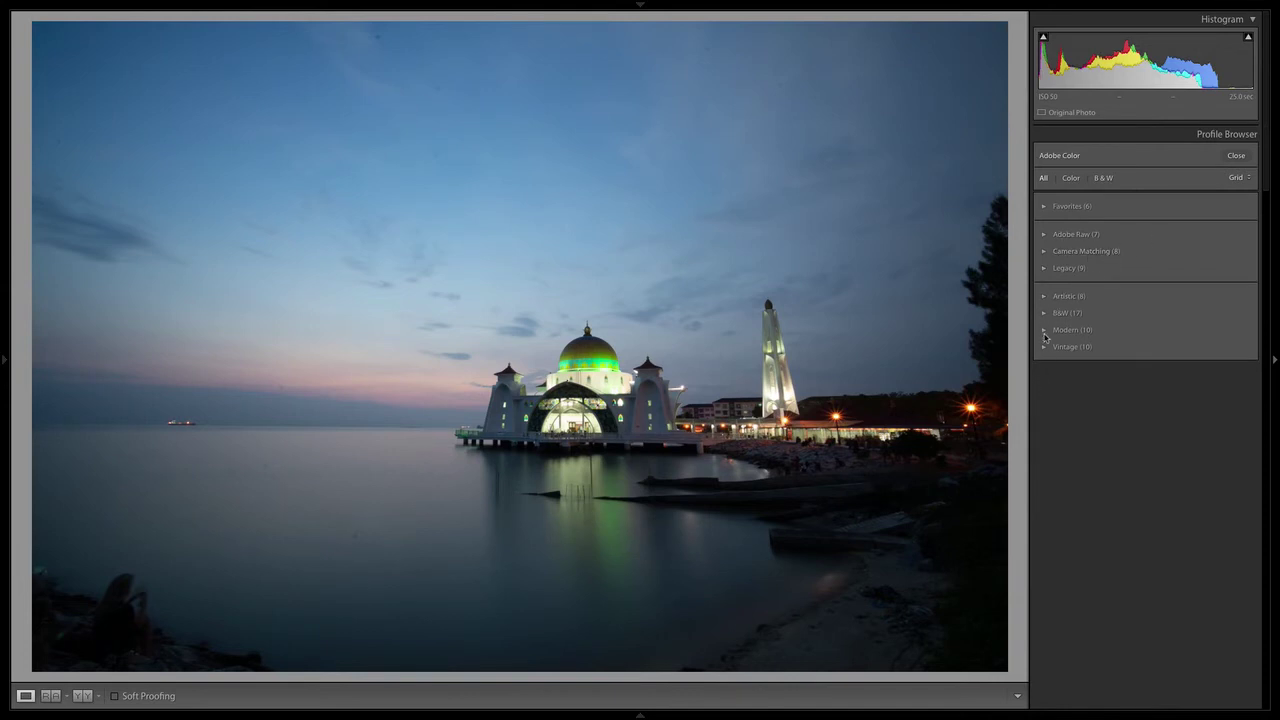
- Apply the Artistic 06 profile from the Artistic group and try its amount at 0 before resetting it to 100
left_click(1043, 297)
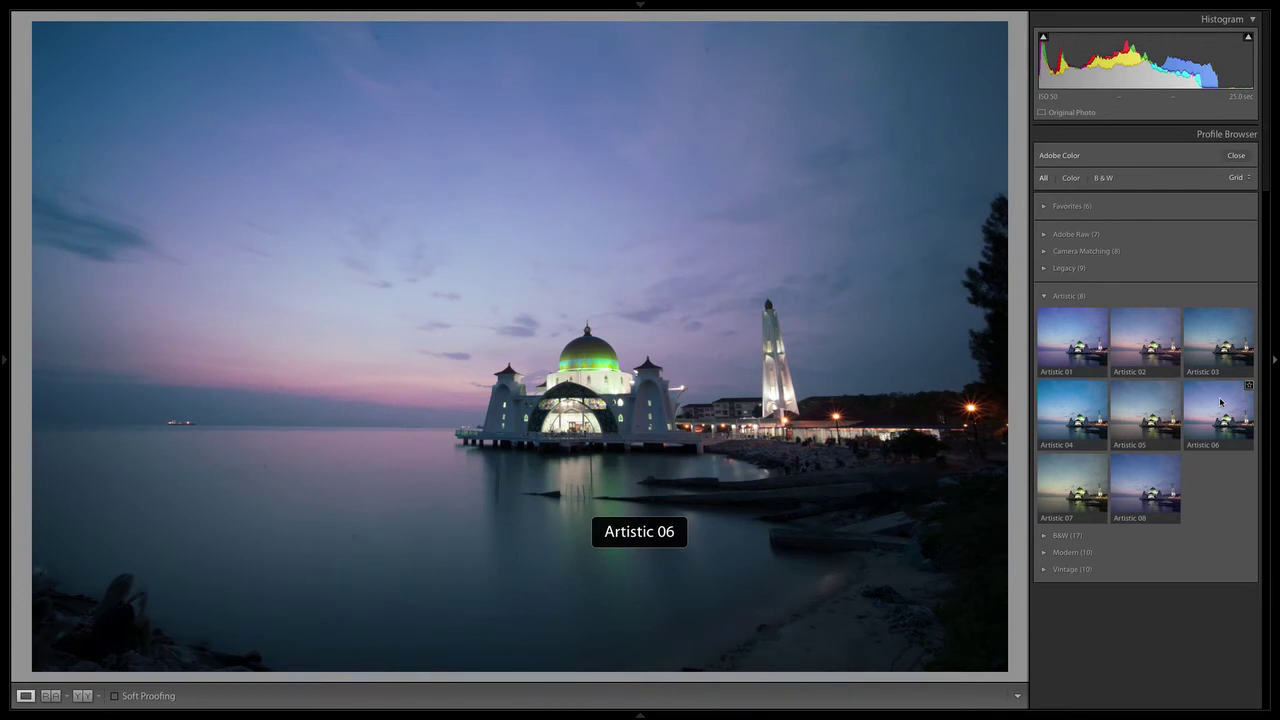
left_click(1220, 402)
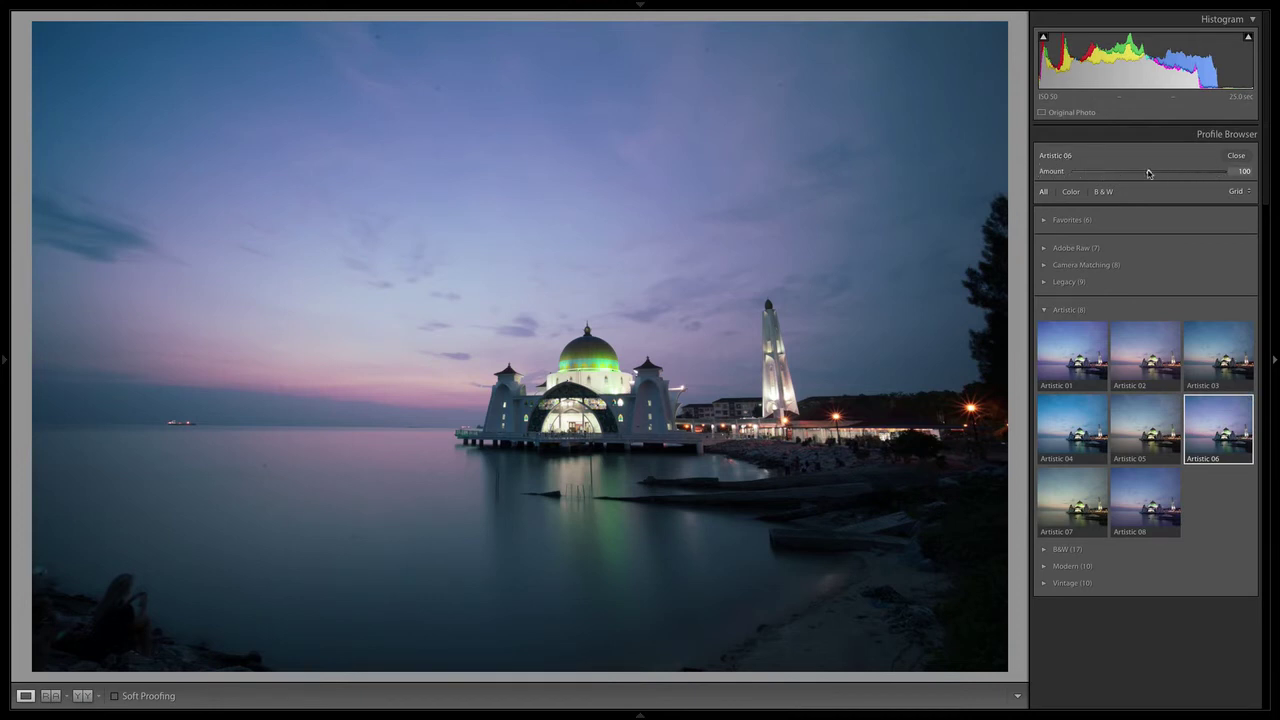
left_click_drag(1148, 173, 1065, 174)
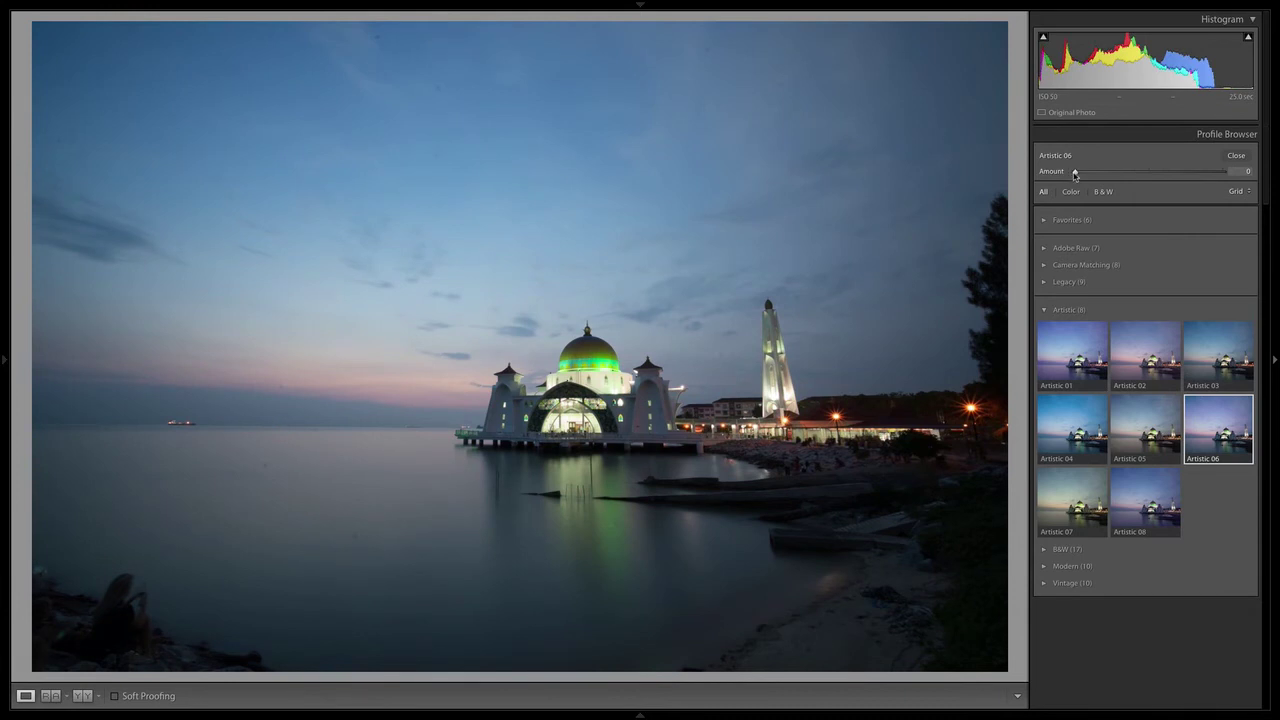
left_click_drag(1075, 173, 1108, 178)
double_click(1108, 173)
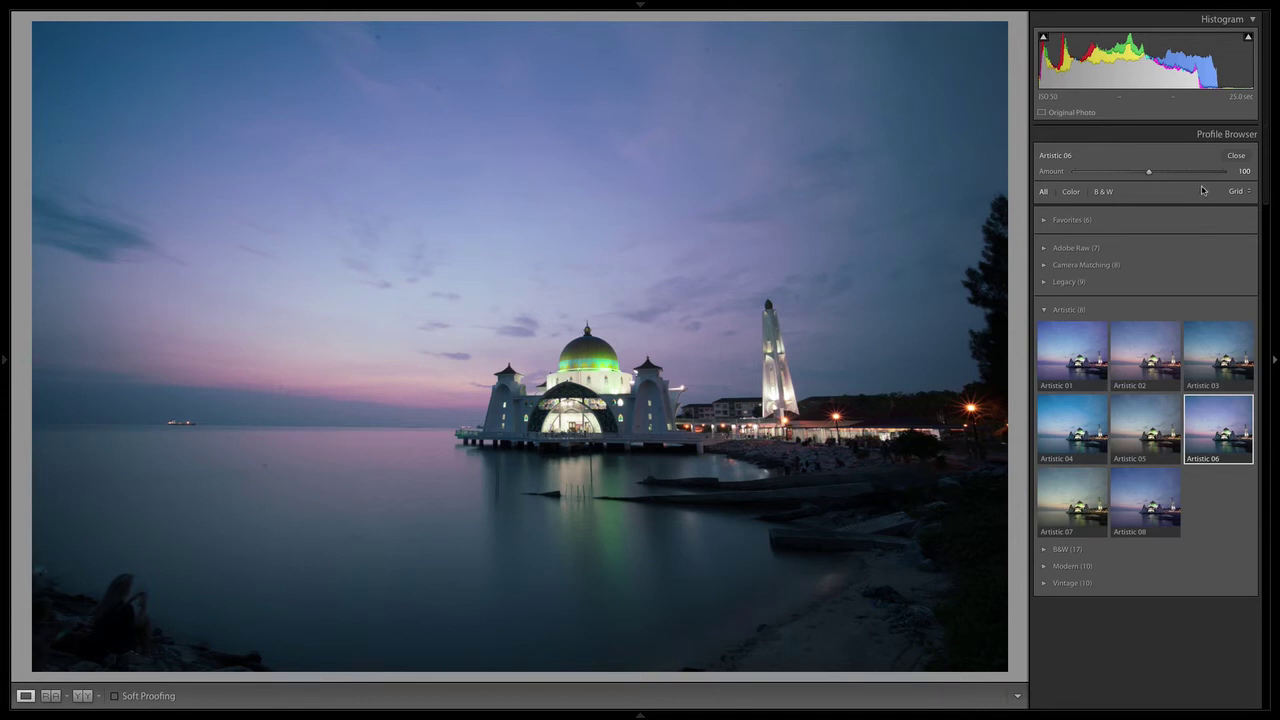
- Close the Profile Browser and set the photo's profile back to Adobe Color
left_click(1230, 402)
left_click(1230, 440)
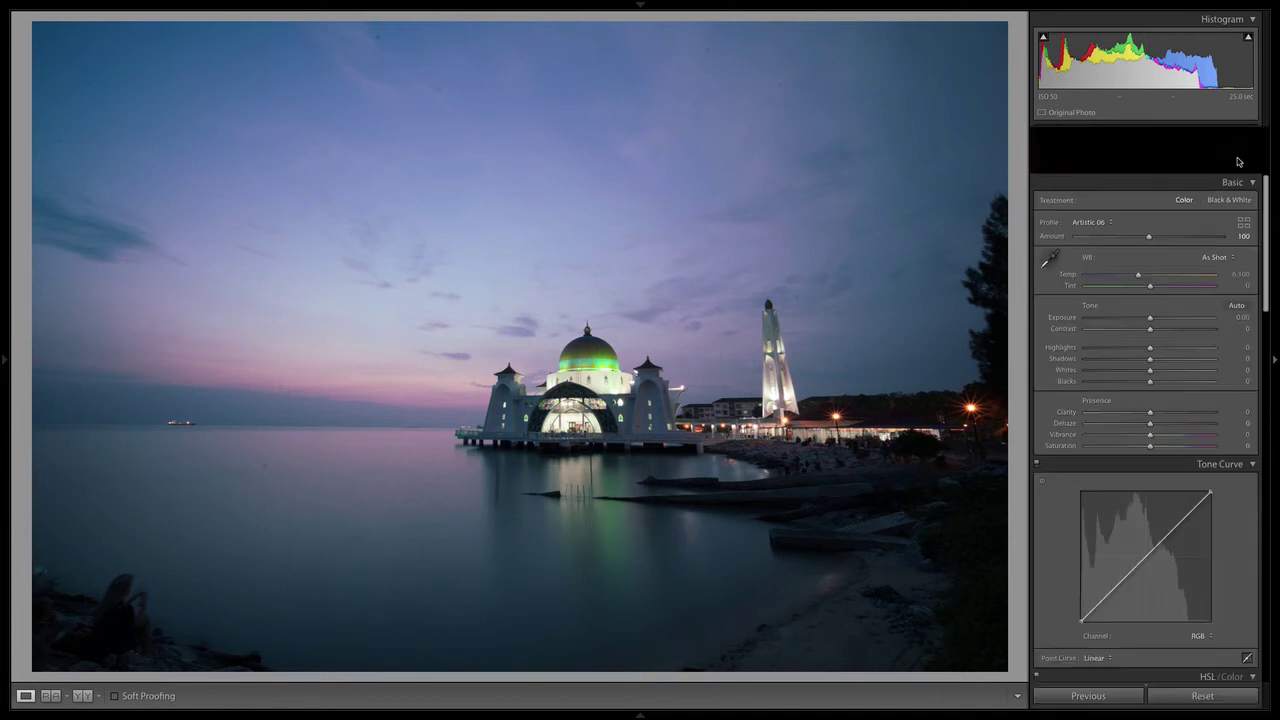
left_click(1236, 157)
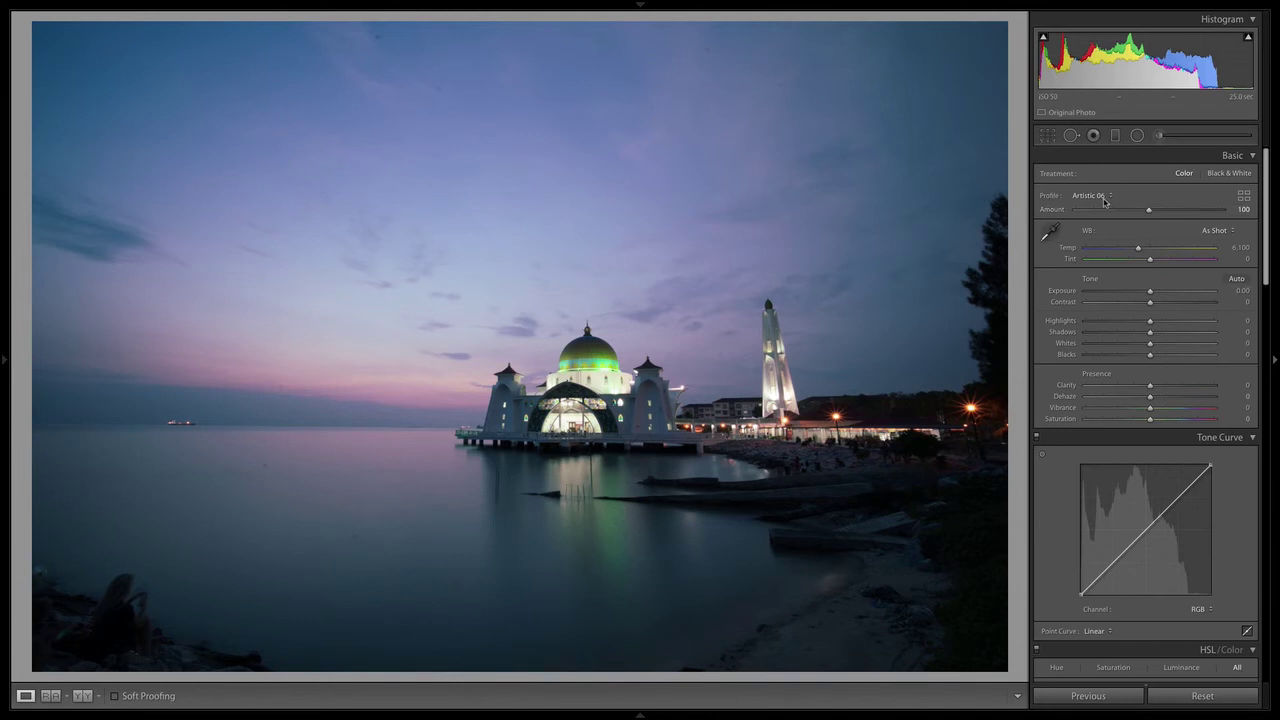
left_click(1101, 197)
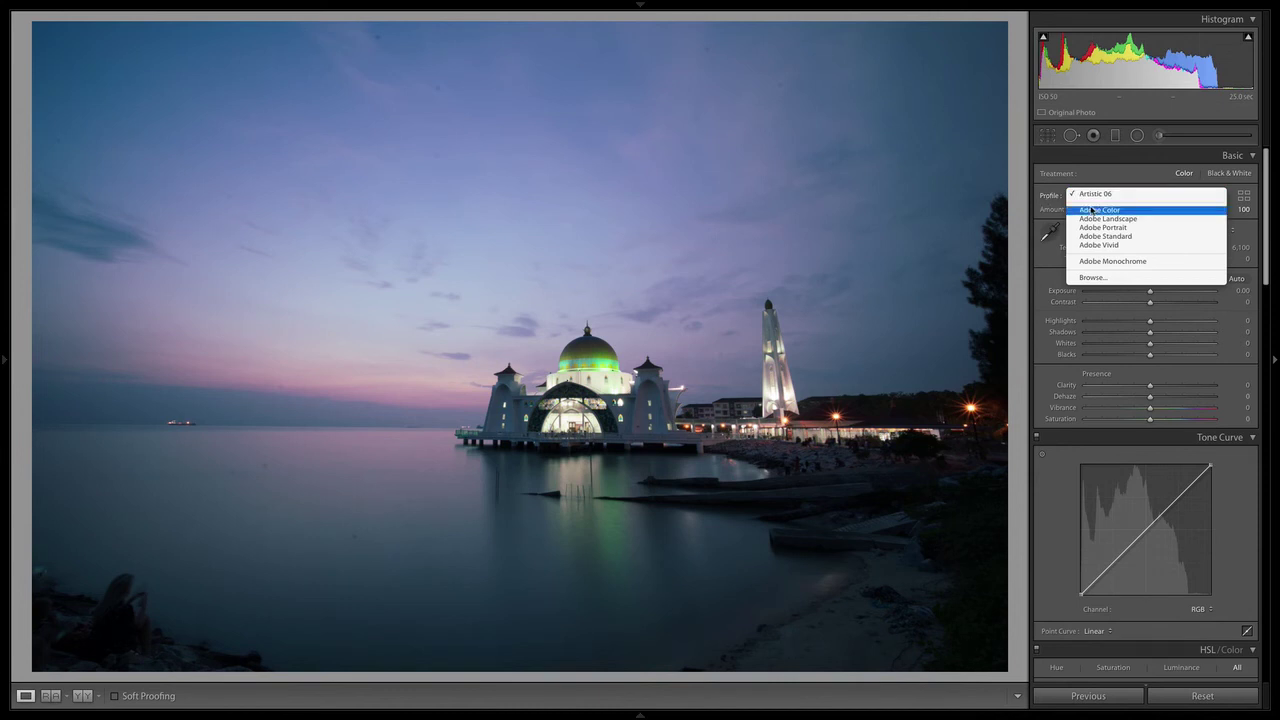
left_click(1094, 211)
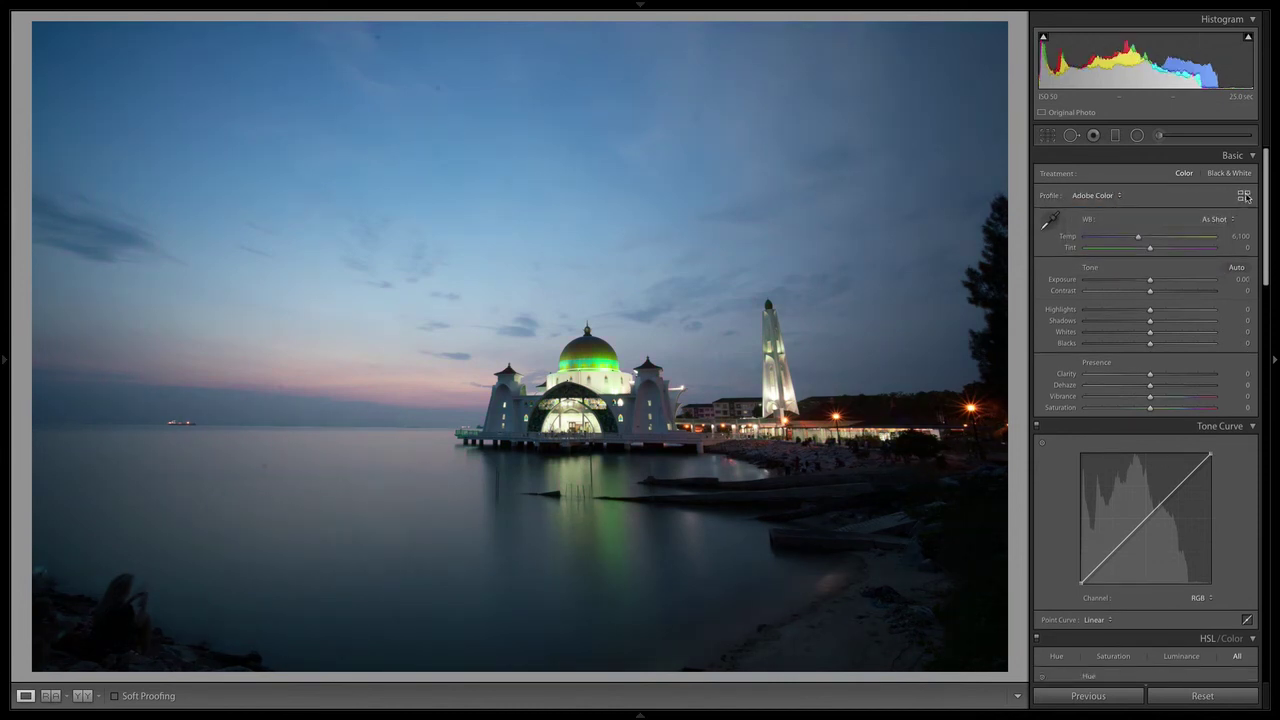
- Add the Artistic 06 profile to the favourites in the Profile Browser, view the Favorites group, and close the browser
left_click(1244, 196)
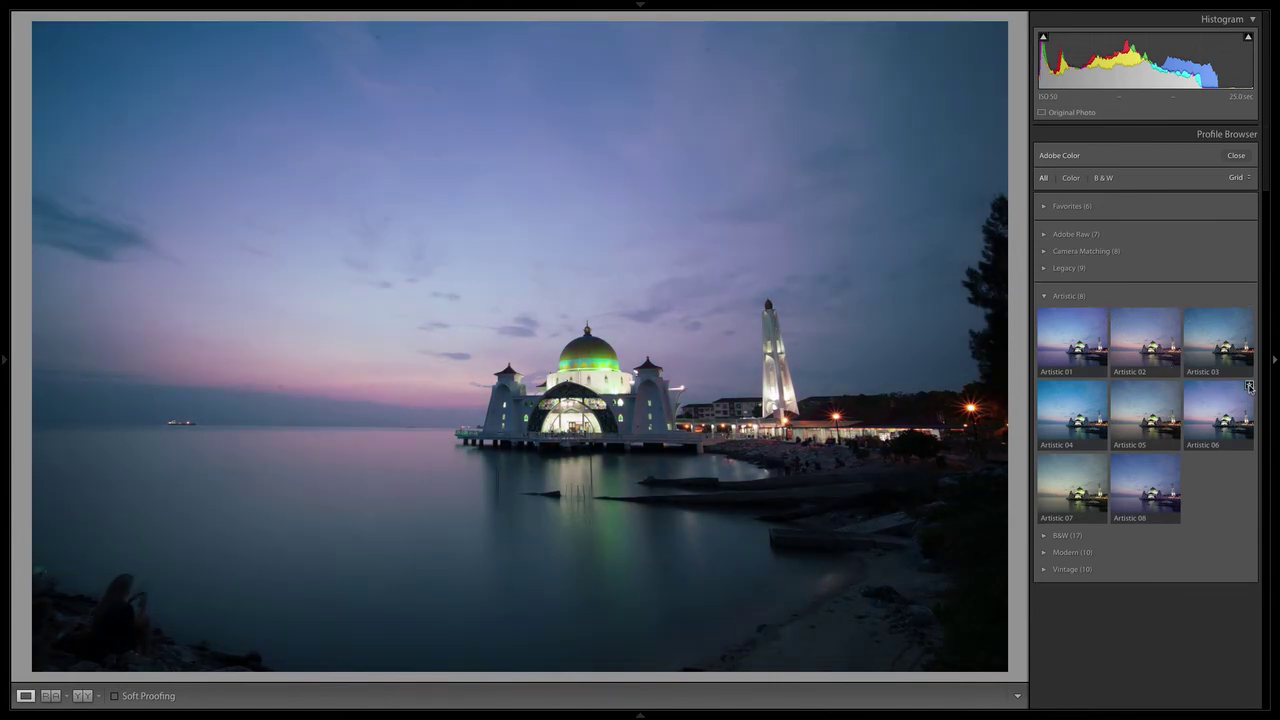
left_click(1249, 386)
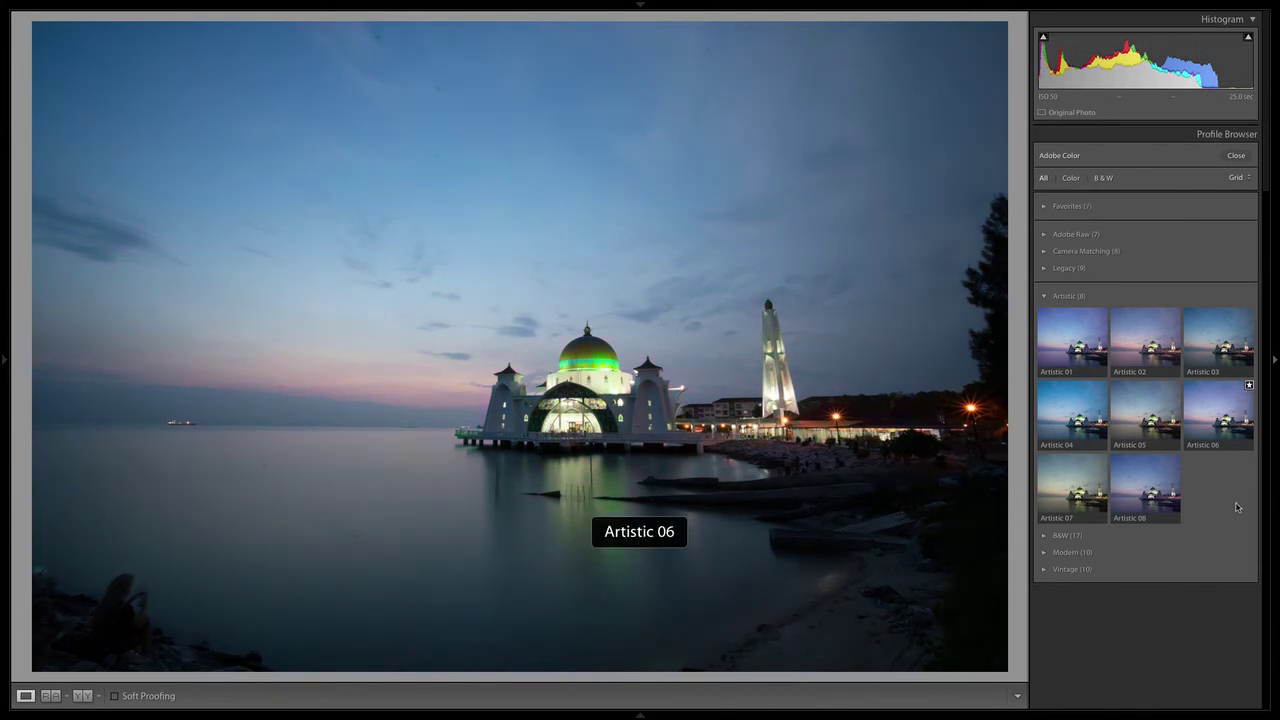
left_click(1044, 207)
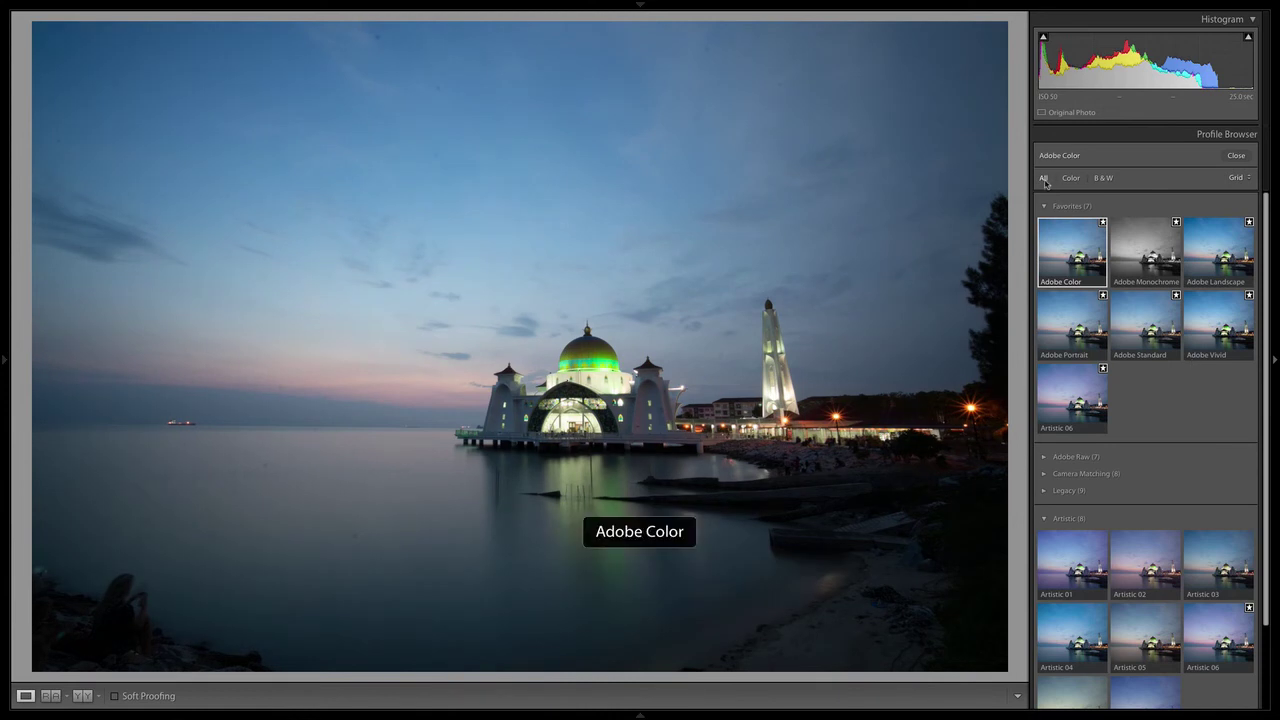
left_click(1237, 156)
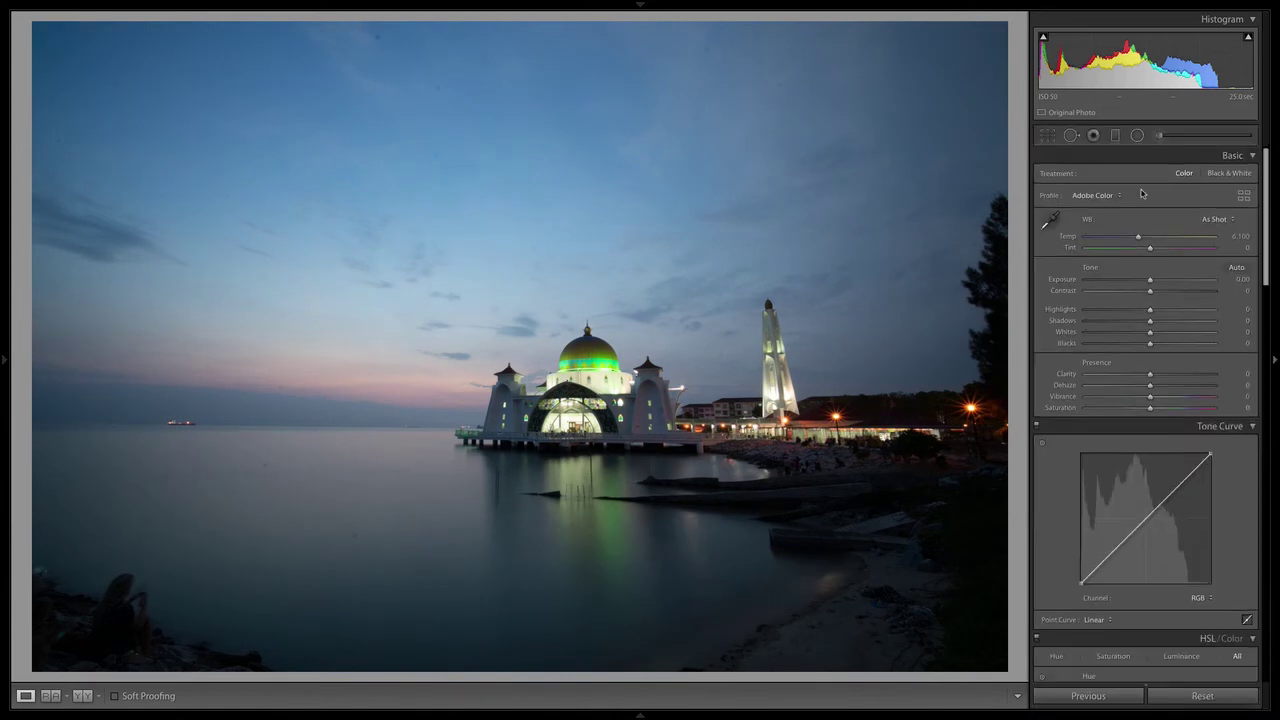
- Apply the favourited Artistic 06 profile to the photo directly from the Basic settings' profile choices
left_click(1095, 196)
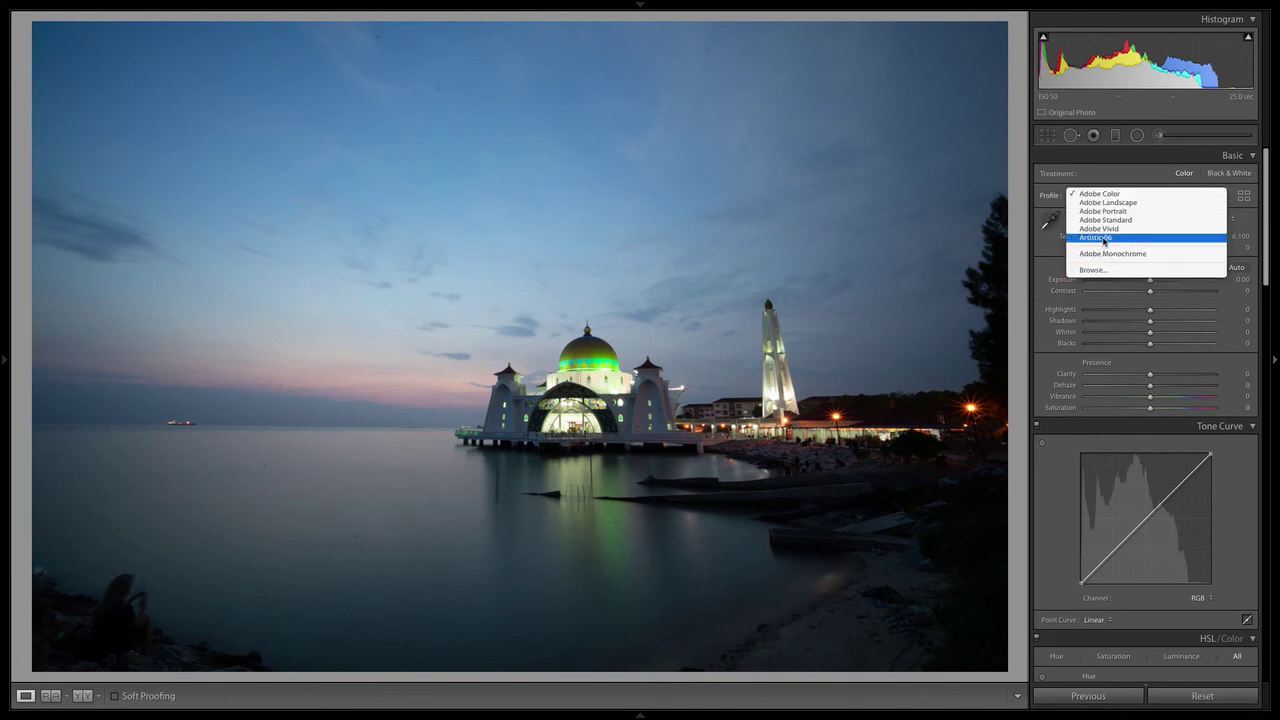
left_click(1098, 238)
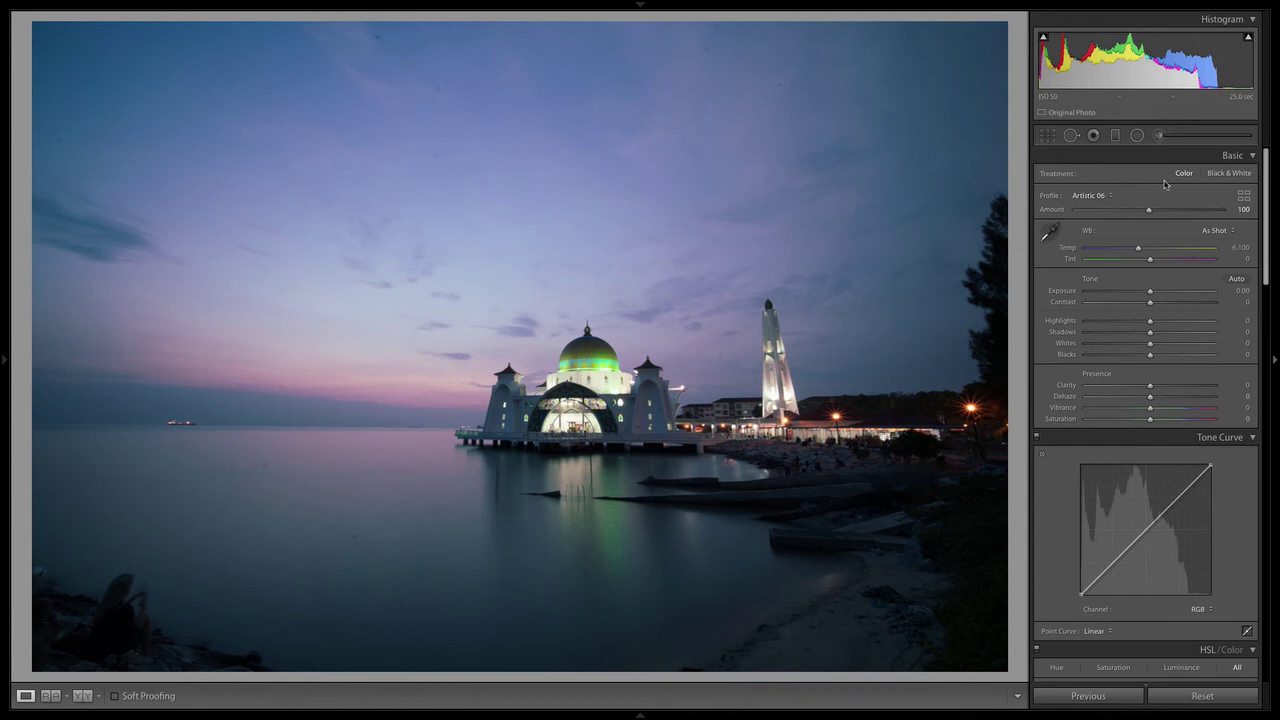
left_click_drag(1272, 194, 1277, 152)
left_click_drag(1273, 260, 1256, 187)
left_click_drag(1267, 186, 1278, 155)
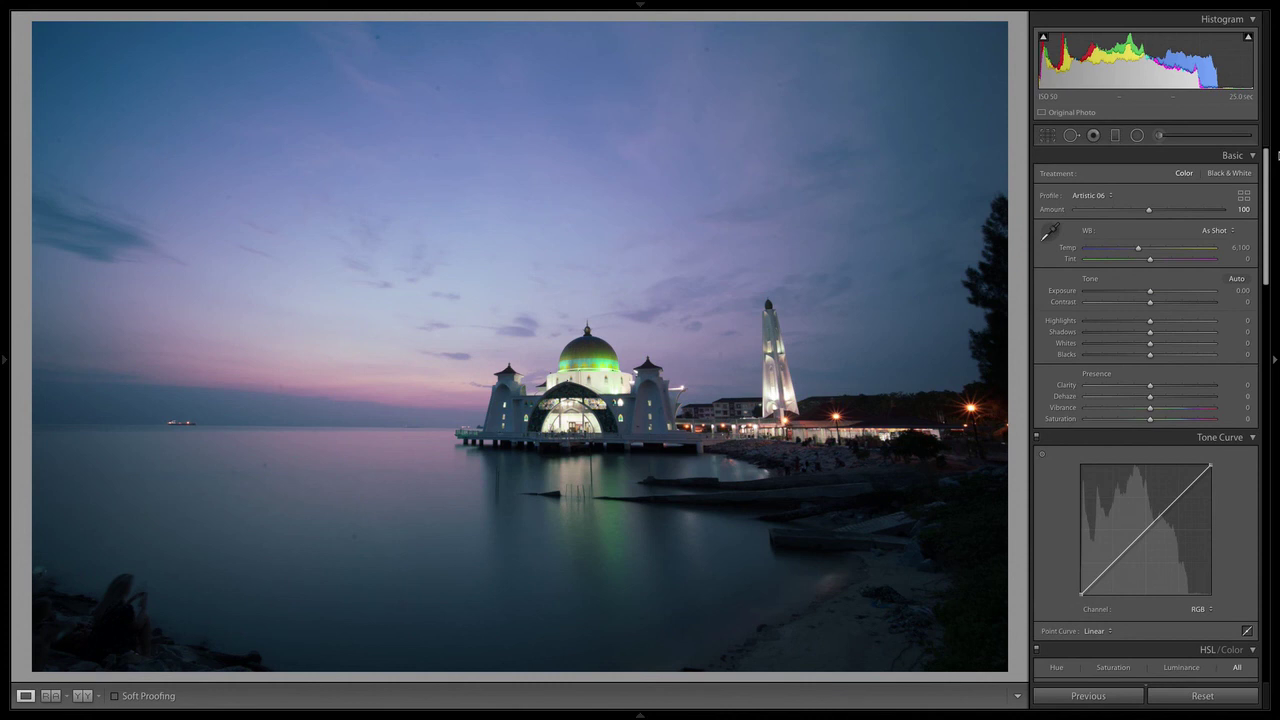